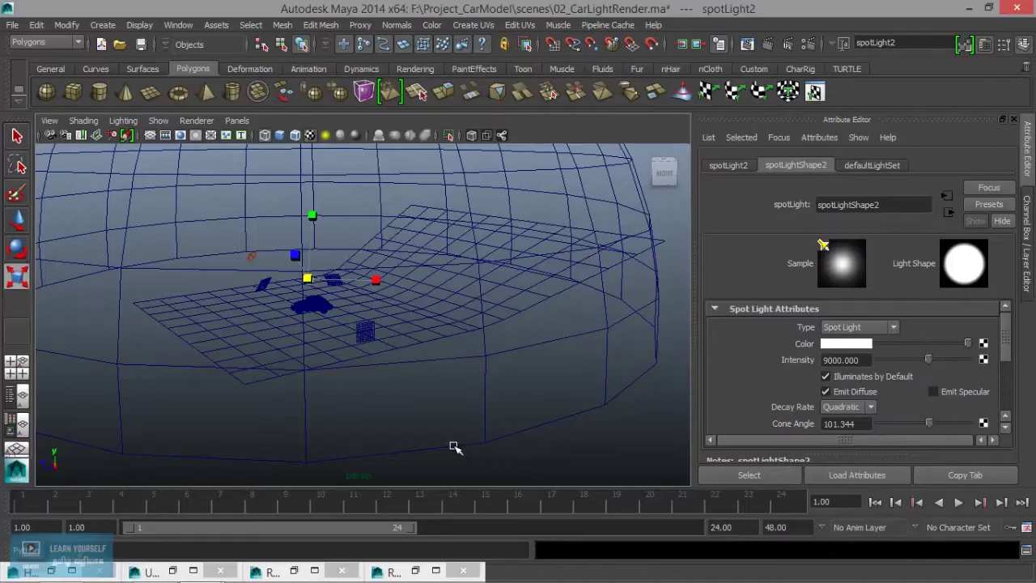
# - Select the pSphere1 environment dome and review the previous car render in Render View
pyautogui.moveTo(299, 379)
pyautogui.keyDown('alt'); pyautogui.mouseDown()
pyautogui.moveTo(439, 405)
pyautogui.moveTo(455, 397)
pyautogui.mouseUp(); pyautogui.keyUp('alt')
pyautogui.scroll(-5, 453, 388)
pyautogui.scroll(2, 404, 385)
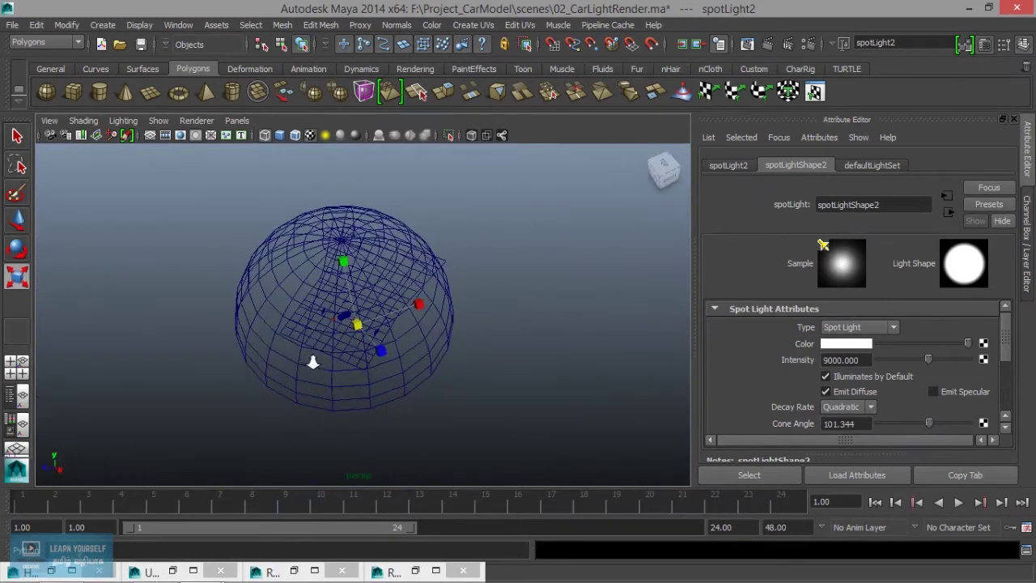
pyautogui.keyDown('alt'); pyautogui.moveTo(303, 360); pyautogui.dragTo(475, 412); pyautogui.keyUp('alt')
pyautogui.click(493, 412)
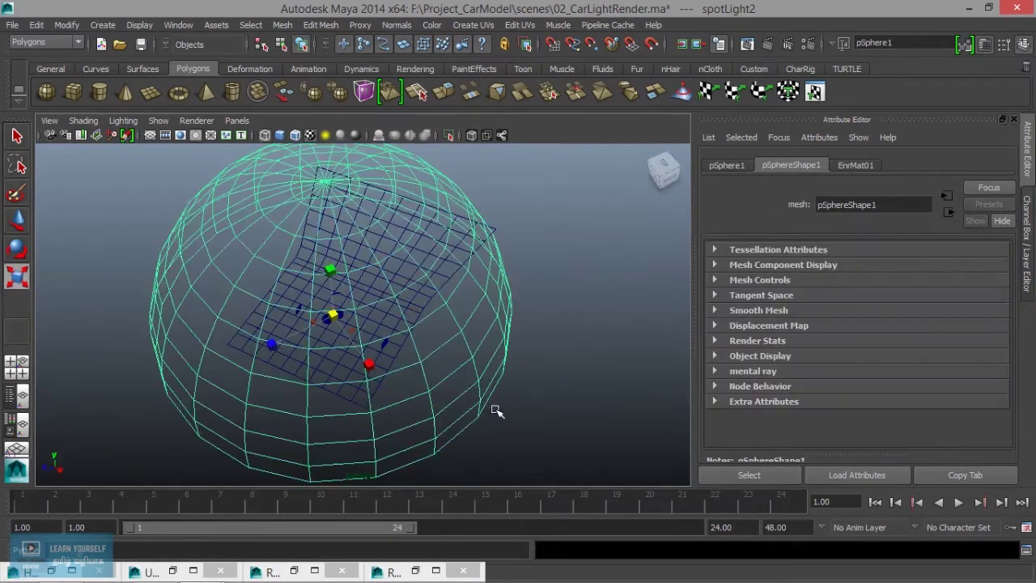
pyautogui.click(745, 44)
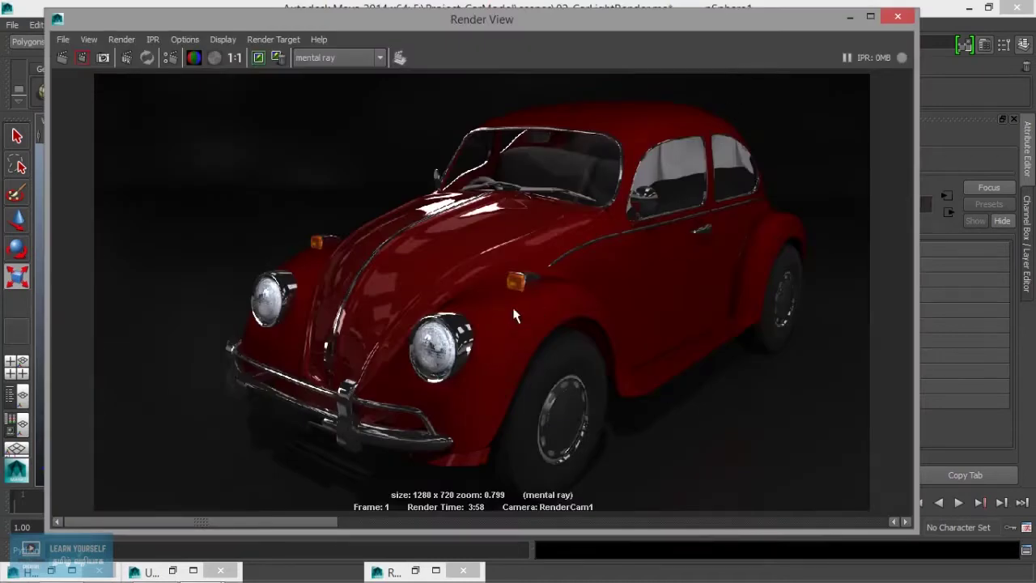
pyautogui.click(849, 16)
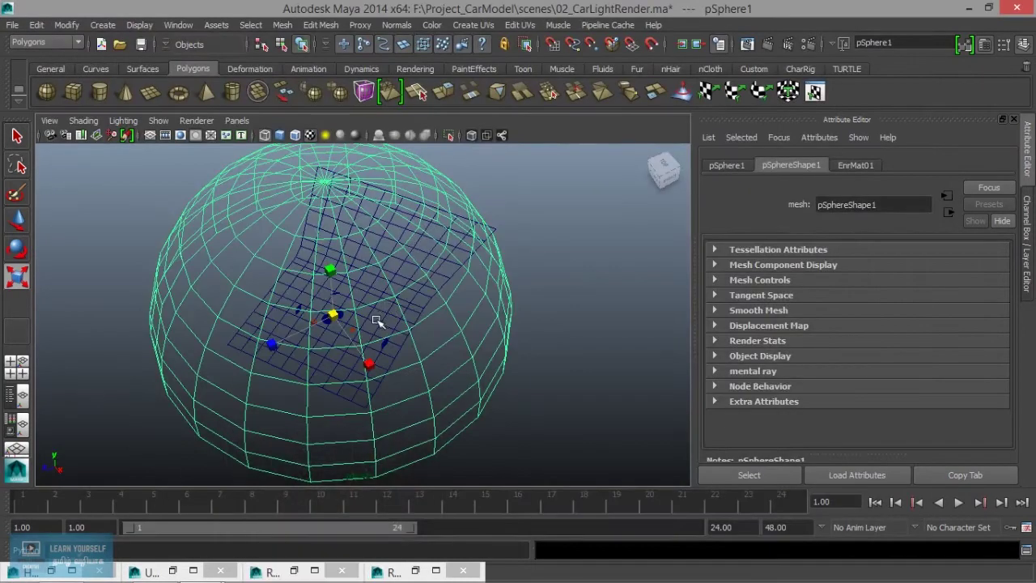
# - Hide the dome sphere and select spotLight1 in the scene
pyautogui.hotkey('ctrl', 'h')
pyautogui.moveTo(363, 347)
pyautogui.keyDown('alt'); pyautogui.mouseDown()
pyautogui.moveTo(440, 300)
pyautogui.moveTo(529, 358)
pyautogui.moveTo(523, 449)
pyautogui.moveTo(379, 359)
pyautogui.mouseUp(); pyautogui.keyUp('alt')
pyautogui.click(333, 319)
pyautogui.moveTo(333, 318)
pyautogui.keyDown('alt'); pyautogui.mouseDown()
pyautogui.moveTo(407, 377)
pyautogui.moveTo(387, 377)
pyautogui.moveTo(351, 348)
pyautogui.mouseUp(); pyautogui.keyUp('alt')
# - Raise the intensity of spotLight2 and spotLight1 from 9000 to 18000
pyautogui.click(510, 407)
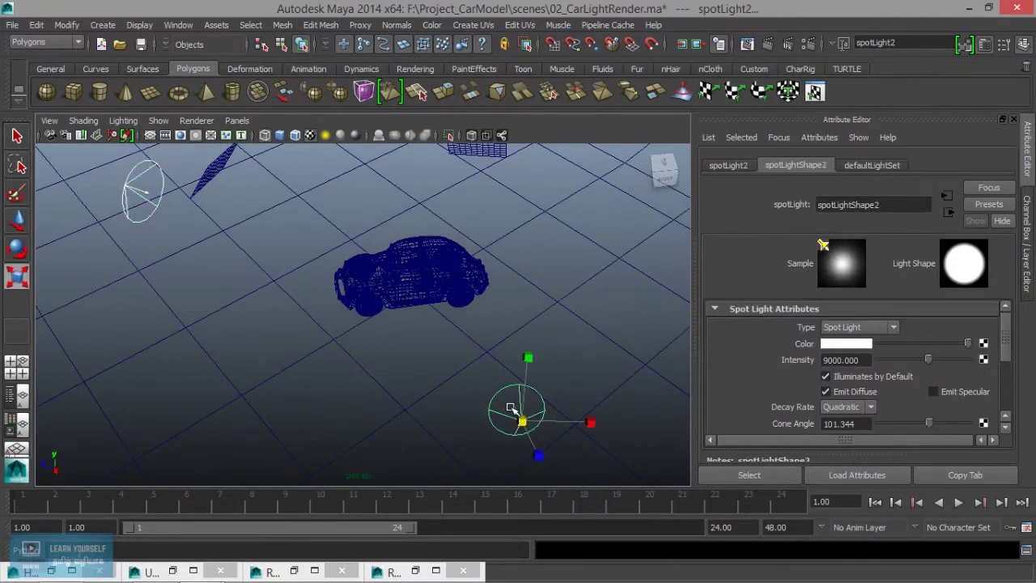
pyautogui.click(824, 361)
pyautogui.write('18000.000')
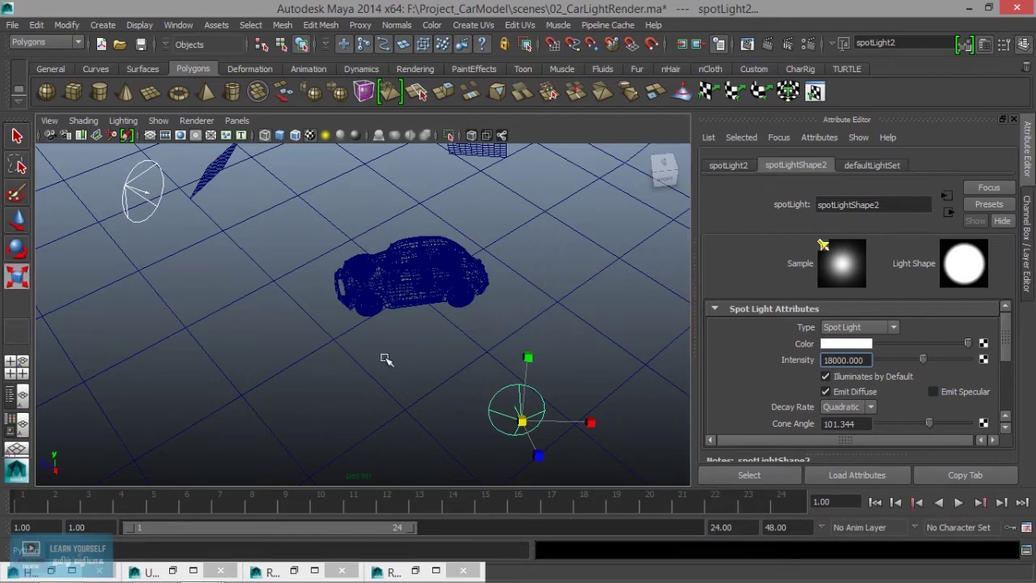
pyautogui.click(150, 220)
pyautogui.click(151, 215)
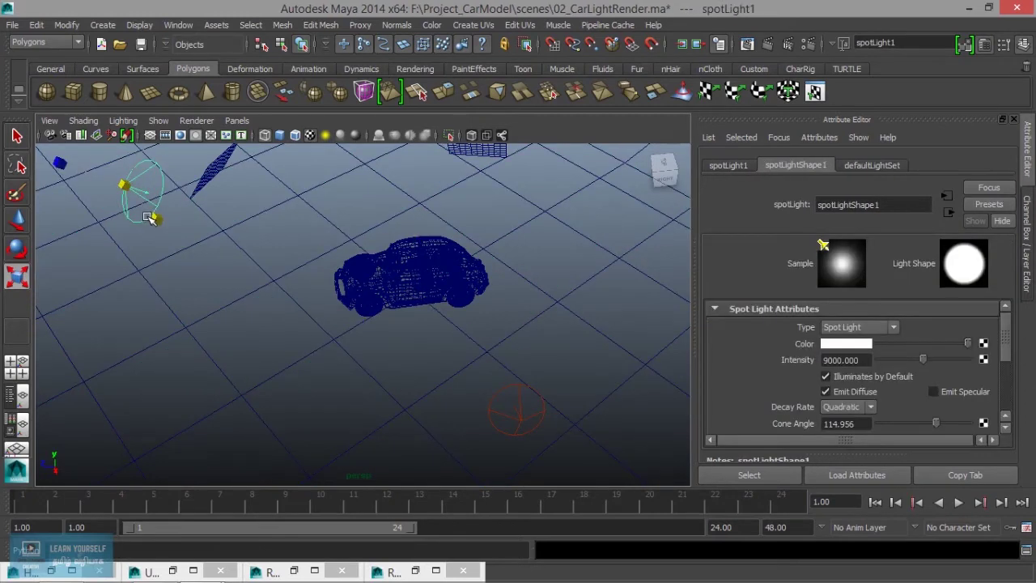
pyautogui.moveTo(824, 360); pyautogui.dragTo(805, 364)
pyautogui.write('18')
pyautogui.press('Return')
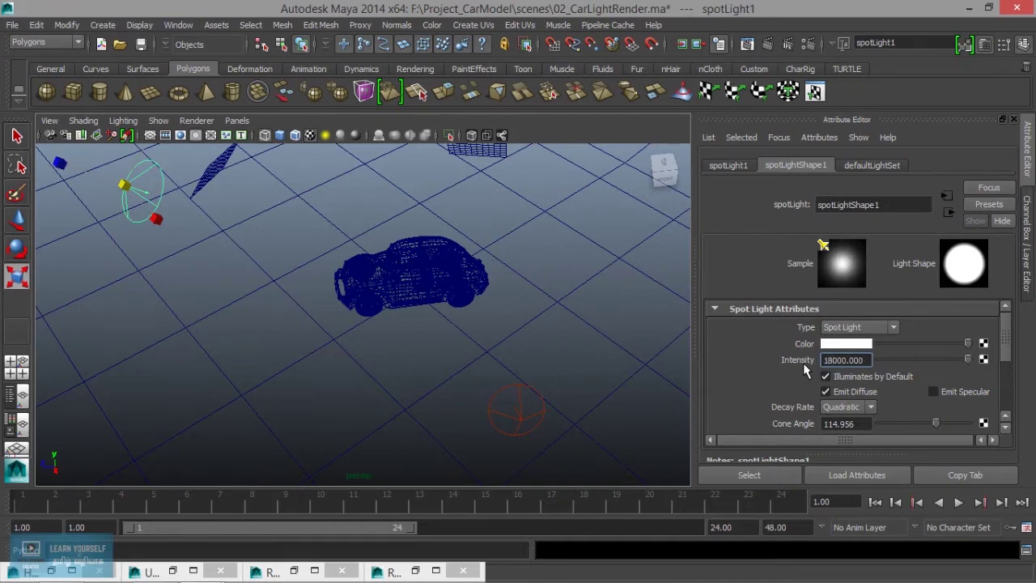
pyautogui.keyDown('alt'); pyautogui.moveTo(455, 326); pyautogui.dragTo(456, 328); pyautogui.keyUp('alt')
pyautogui.moveTo(378, 365)
pyautogui.keyDown('alt'); pyautogui.mouseDown()
pyautogui.moveTo(503, 350)
pyautogui.moveTo(461, 352)
pyautogui.mouseUp(); pyautogui.keyUp('alt')
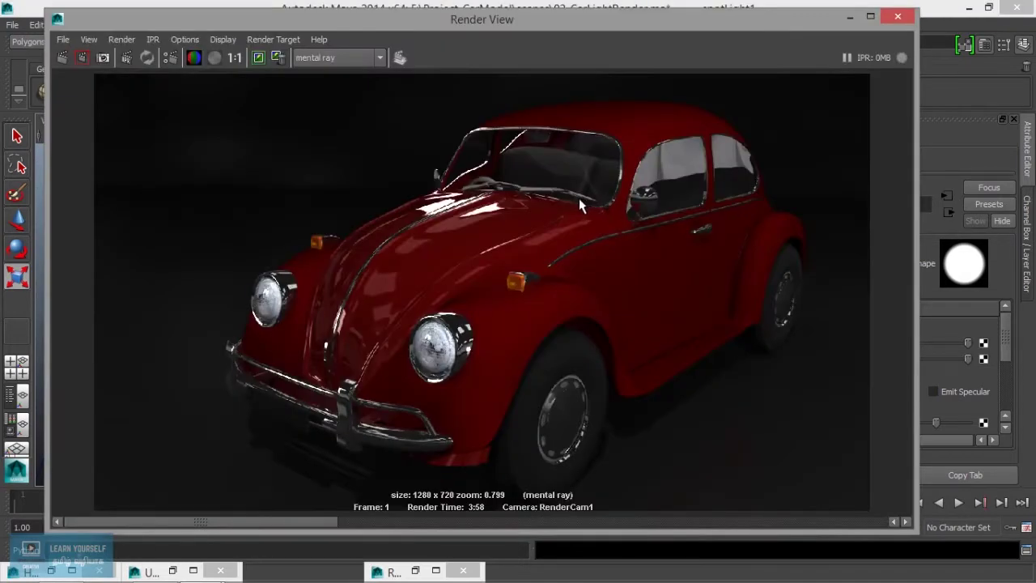
# - Render a thin region strip across the car and zoom in to inspect the brighter lighting
pyautogui.moveTo(113, 235); pyautogui.dragTo(873, 264)
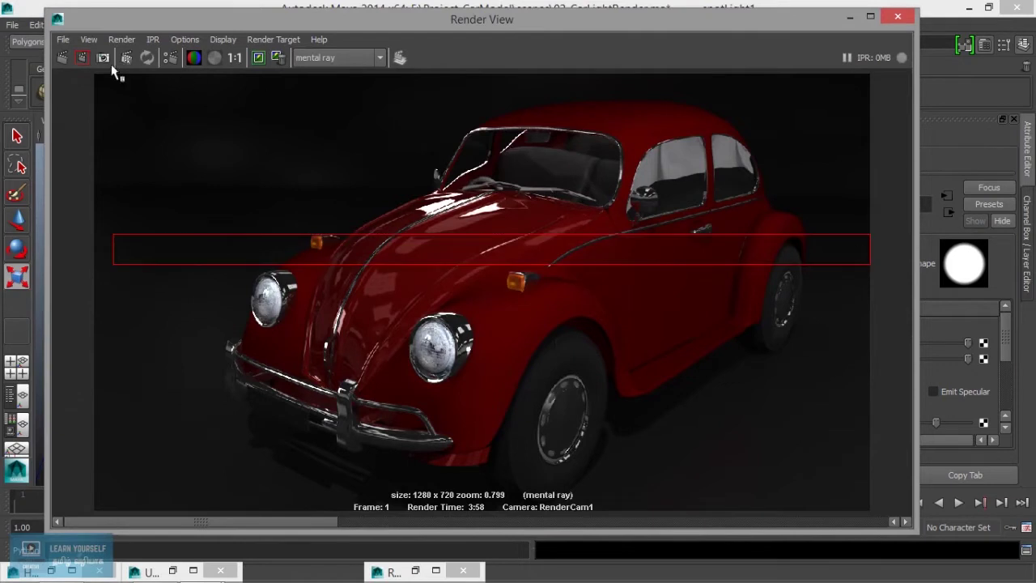
pyautogui.click(83, 58)
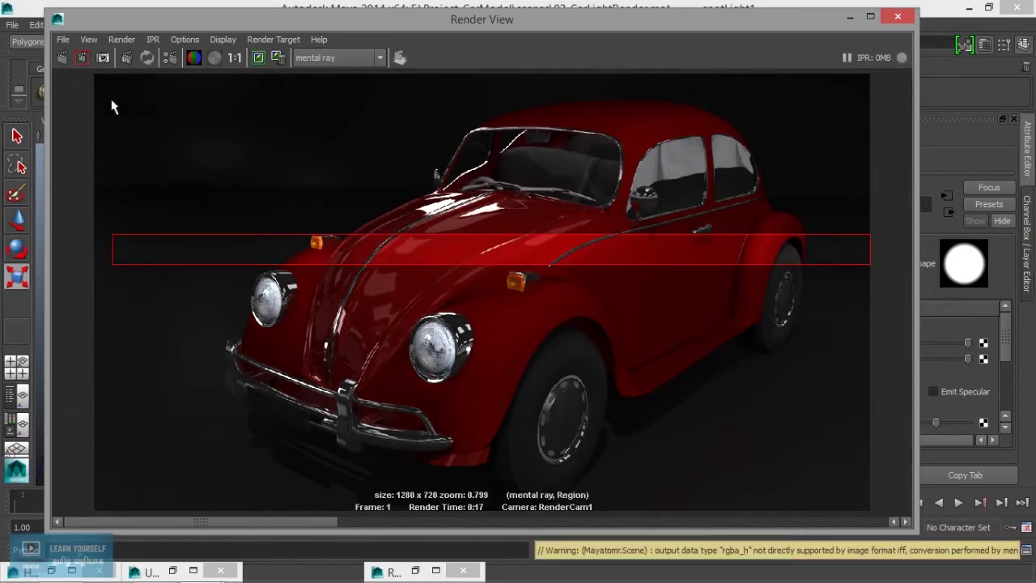
pyautogui.keyDown('alt'); pyautogui.moveTo(599, 292); pyautogui.dragTo(646, 318, button='right'); pyautogui.keyUp('alt')
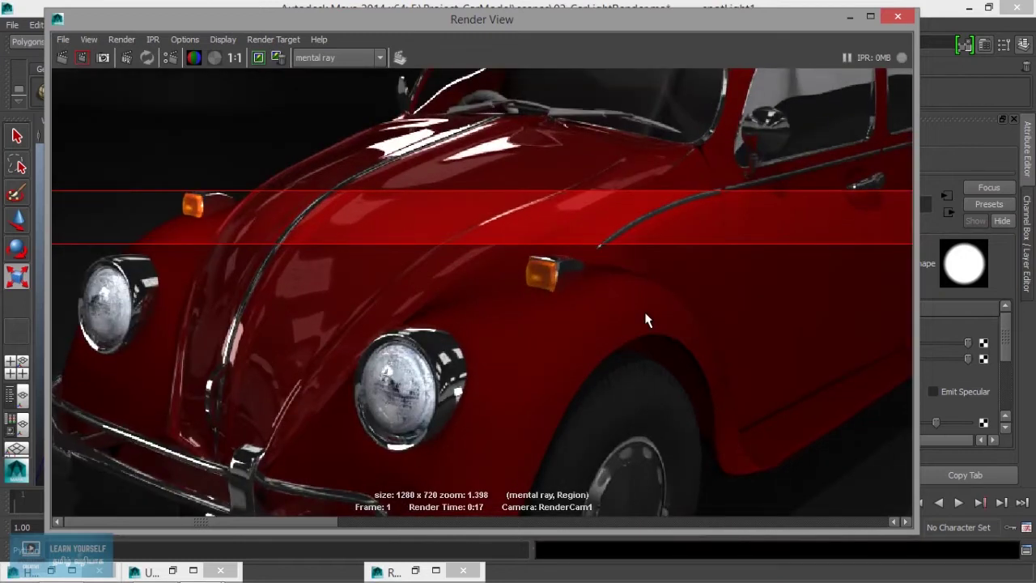
pyautogui.scroll(-2, 646, 320)
pyautogui.scroll(-2, 646, 320)
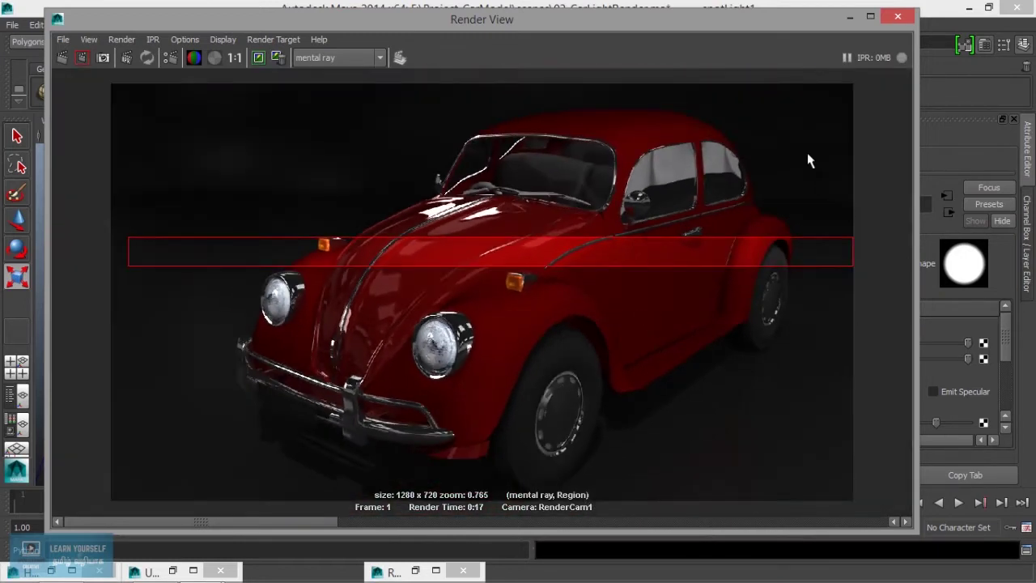
pyautogui.click(849, 16)
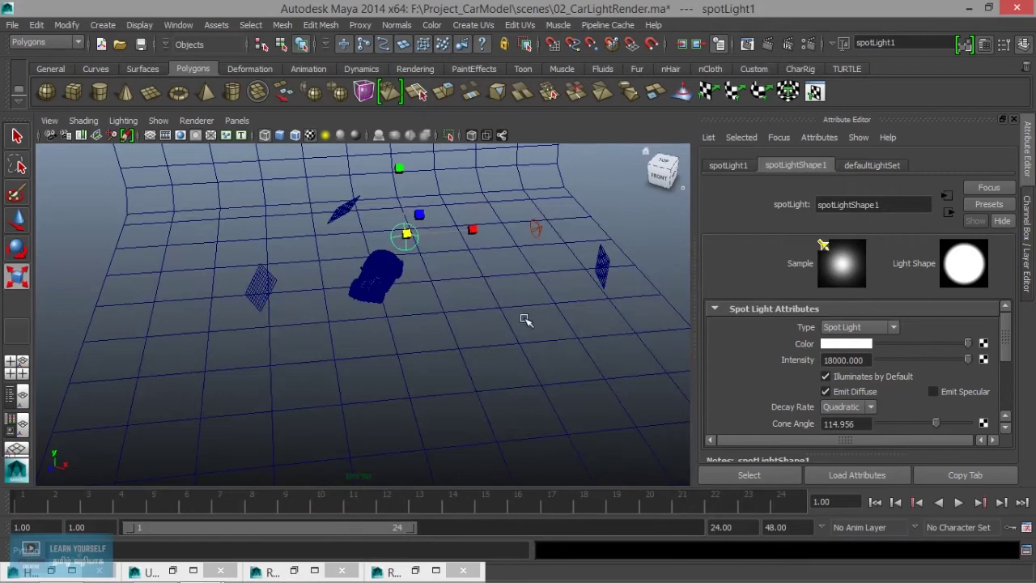
# - Select the dome sphere and scale it up uniformly, checking the indirect lighting render settings
pyautogui.scroll(-3, 525, 320)
pyautogui.scroll(-2, 521, 303)
pyautogui.click(479, 283)
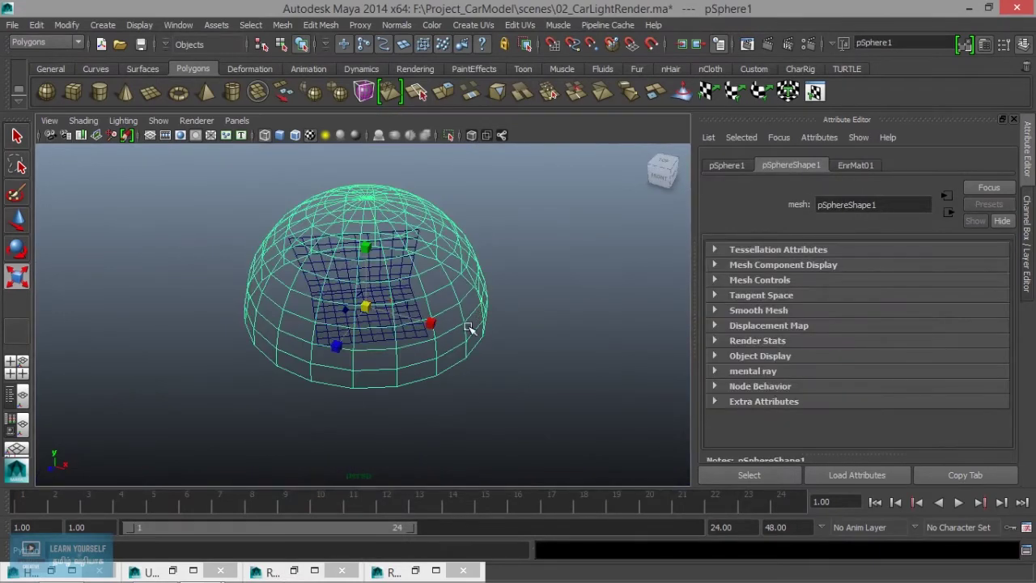
pyautogui.scroll(3, 403, 330)
pyautogui.moveTo(369, 301); pyautogui.dragTo(481, 323)
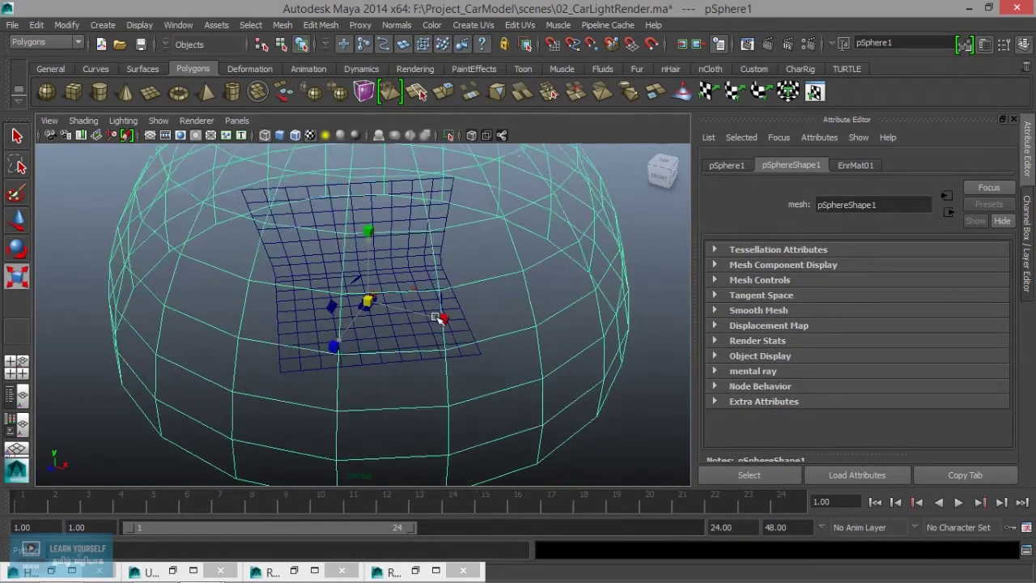
pyautogui.click(809, 43)
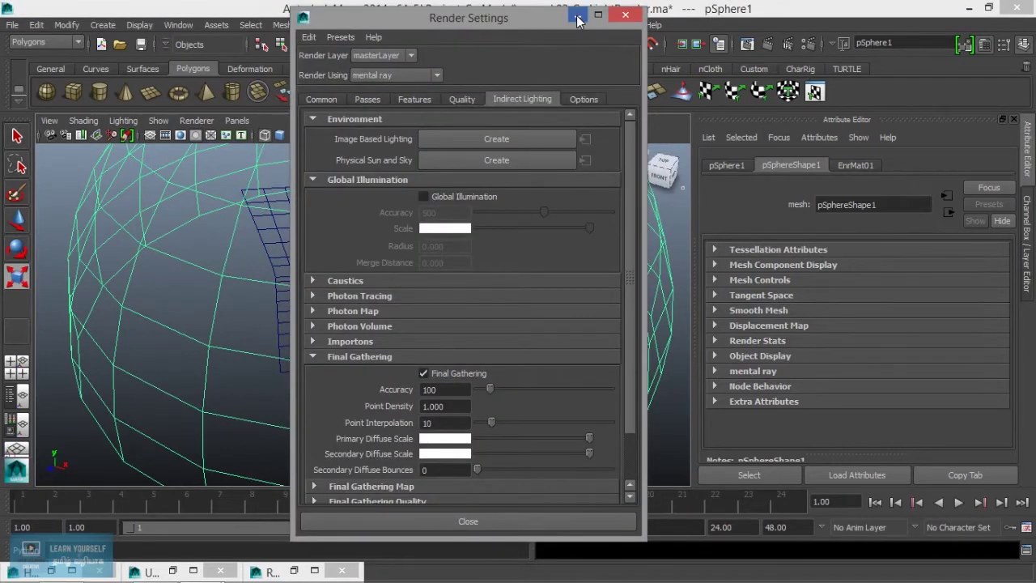
pyautogui.click(578, 17)
# - Replace EnrMat01's file5 texture image with hallway1_color-077ma.jpg
pyautogui.click(862, 165)
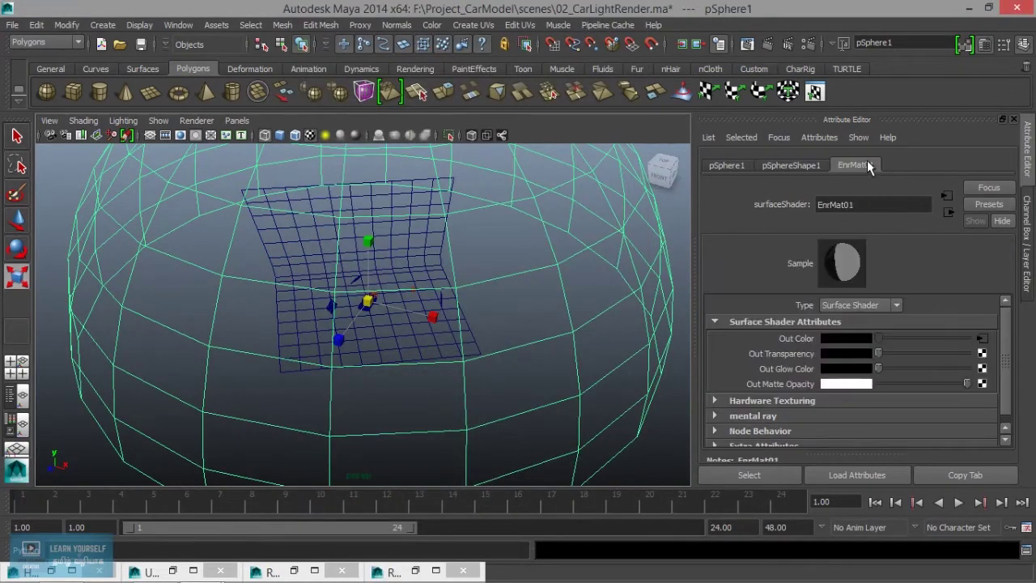
pyautogui.click(981, 339)
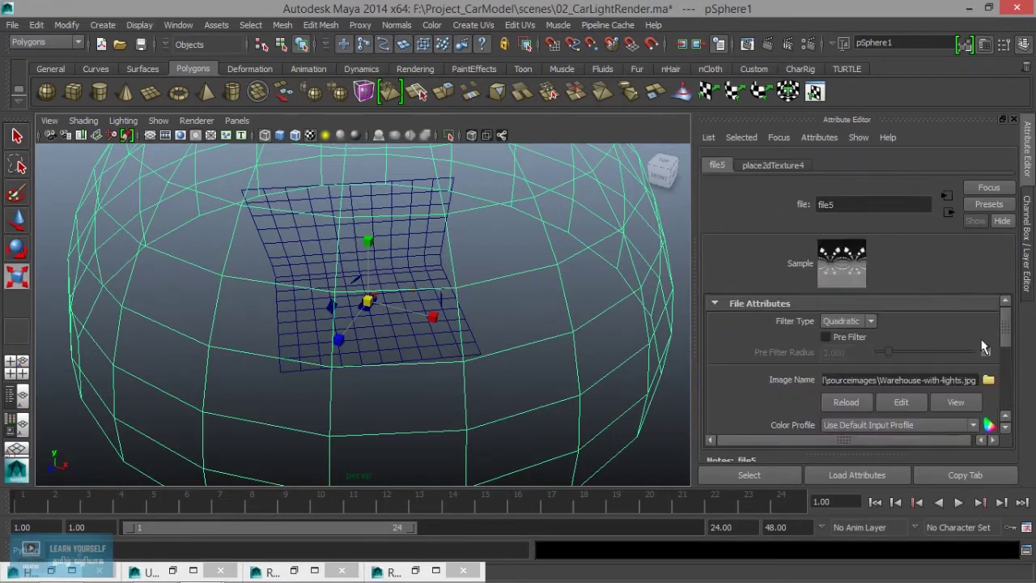
pyautogui.click(989, 379)
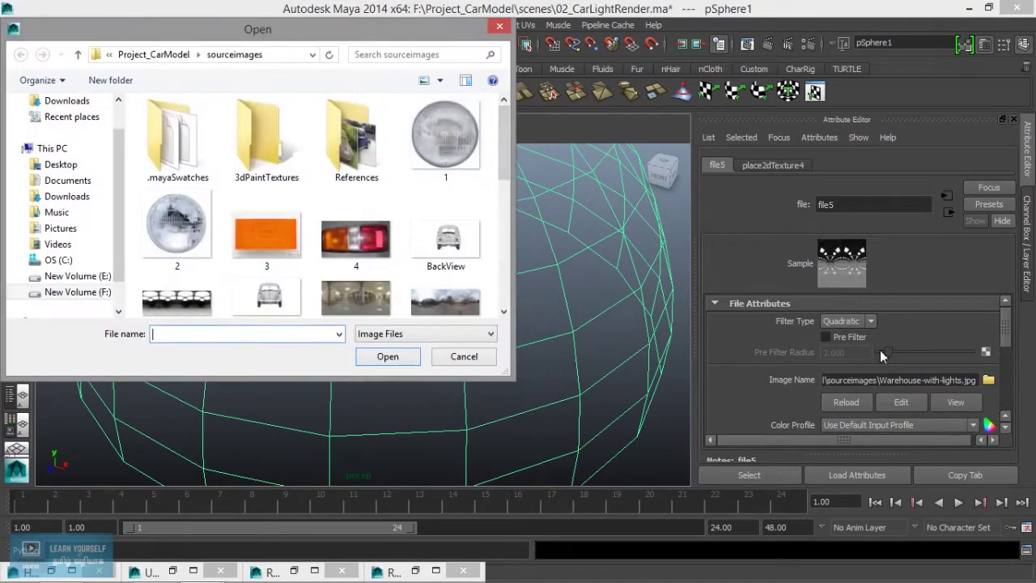
pyautogui.moveTo(502, 141); pyautogui.dragTo(502, 173)
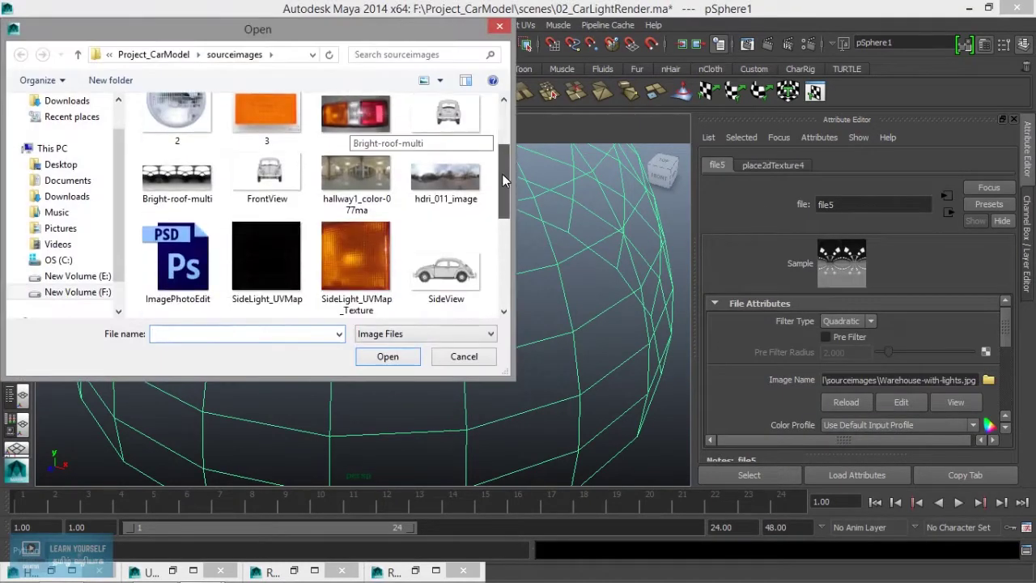
pyautogui.click(352, 178)
pyautogui.click(382, 357)
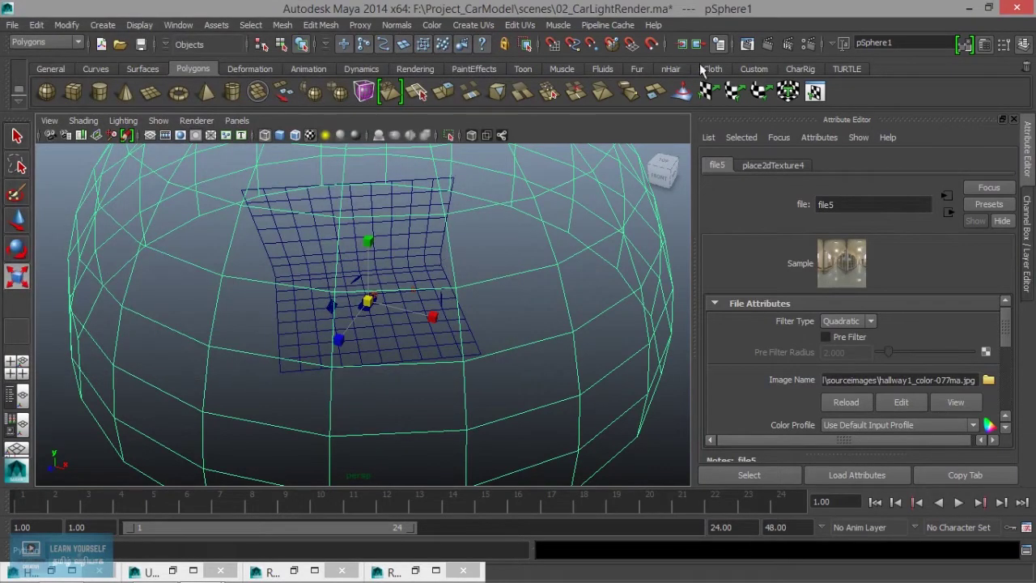
pyautogui.click(745, 44)
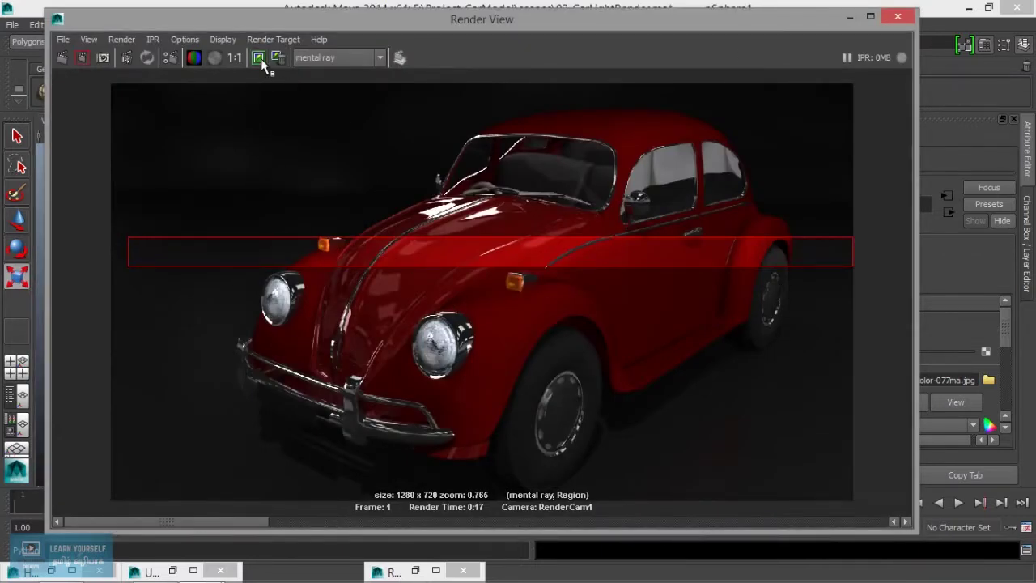
# - Re-render the car strip with the hallway environment and compare it against stored earlier renders
pyautogui.click(82, 57)
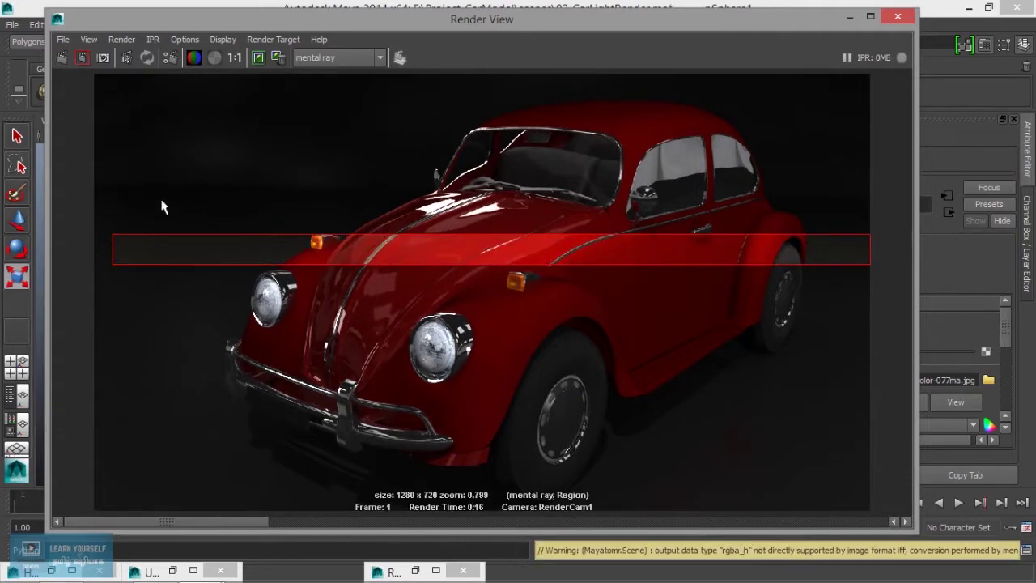
pyautogui.moveTo(225, 521); pyautogui.dragTo(389, 521)
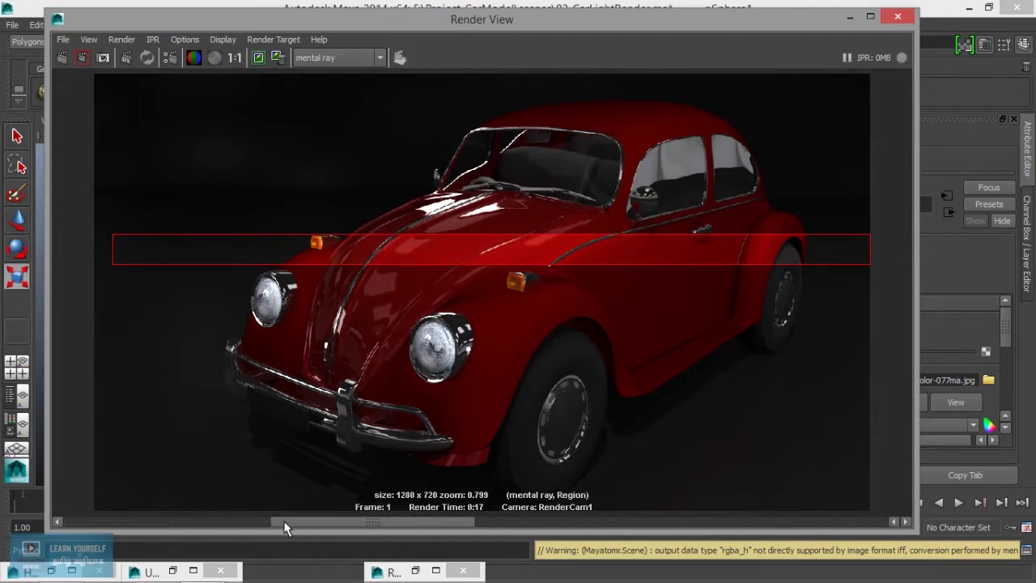
pyautogui.moveTo(283, 527)
pyautogui.mouseDown()
pyautogui.moveTo(344, 528)
pyautogui.moveTo(260, 532)
pyautogui.mouseUp()
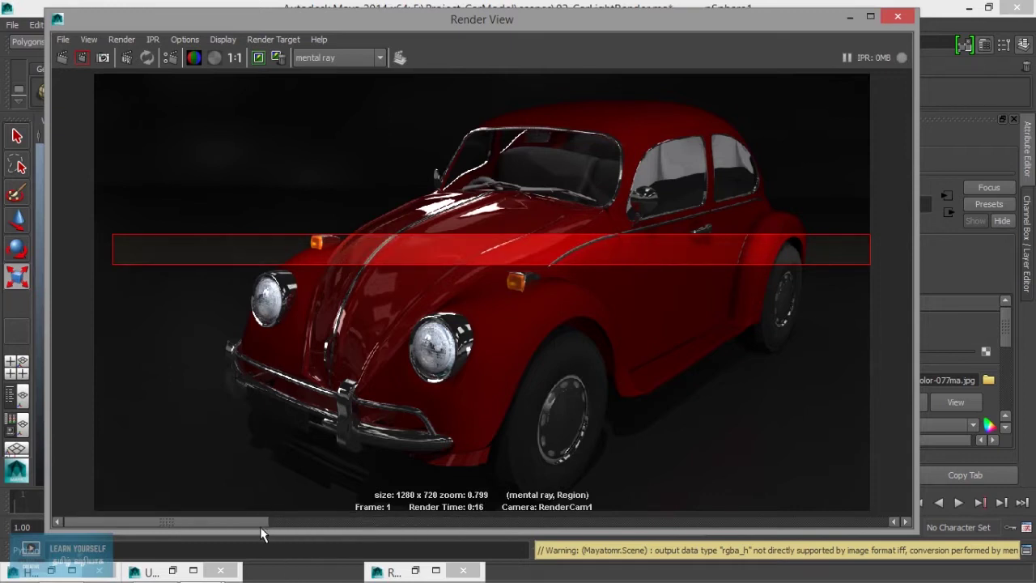
pyautogui.click(850, 17)
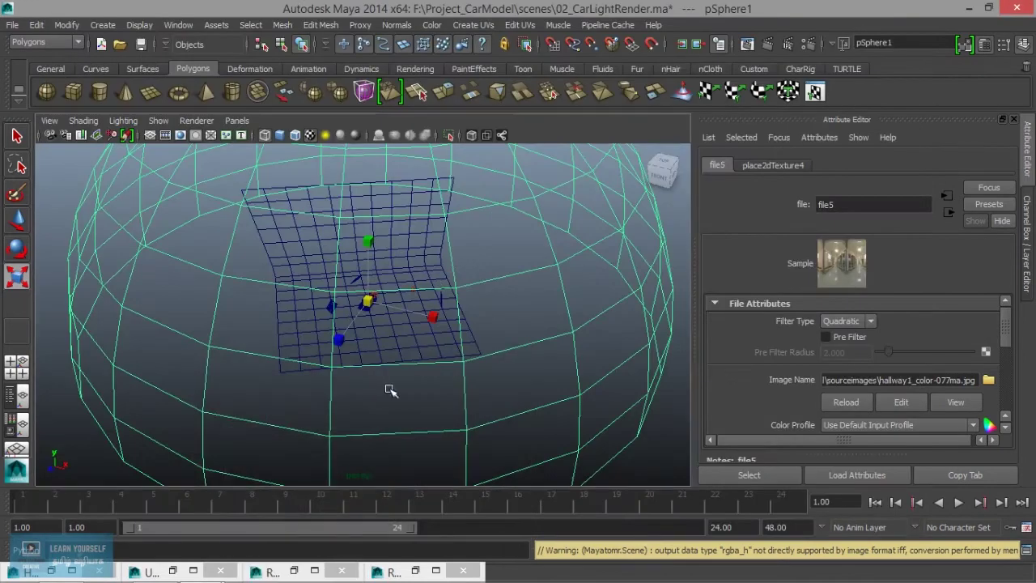
# - Switch the viewport to lit shaded display (7) and close in on the car's door panel
pyautogui.keyDown('alt'); pyautogui.moveTo(455, 388); pyautogui.dragTo(300, 335); pyautogui.keyUp('alt')
pyautogui.keyDown('alt'); pyautogui.moveTo(300, 335); pyautogui.dragTo(676, 433, button='right'); pyautogui.keyUp('alt')
pyautogui.scroll(3, 451, 303)
pyautogui.scroll(2, 456, 308)
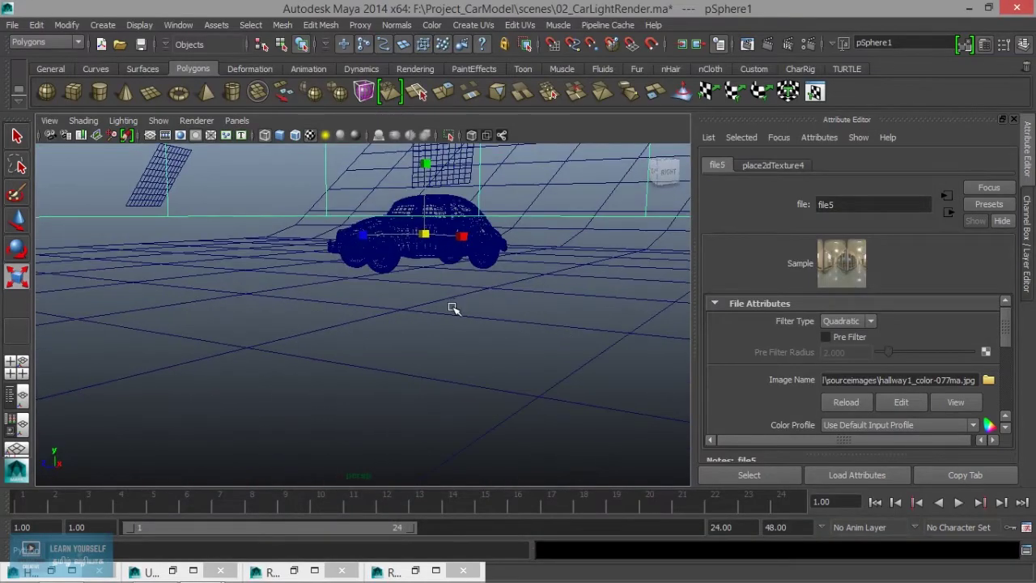
pyautogui.press('7')
pyautogui.keyDown('alt'); pyautogui.moveTo(427, 299); pyautogui.dragTo(564, 316, button='right'); pyautogui.keyUp('alt')
pyautogui.moveTo(564, 316)
pyautogui.keyDown('alt'); pyautogui.mouseDown()
pyautogui.moveTo(441, 261)
pyautogui.moveTo(363, 316)
pyautogui.moveTo(329, 258)
pyautogui.mouseUp(); pyautogui.keyUp('alt')
pyautogui.keyDown('alt'); pyautogui.moveTo(328, 258); pyautogui.dragTo(480, 283, button='right'); pyautogui.keyUp('alt')
pyautogui.moveTo(481, 282)
pyautogui.keyDown('alt'); pyautogui.mouseDown()
pyautogui.moveTo(429, 383)
pyautogui.moveTo(467, 337)
pyautogui.moveTo(432, 355)
pyautogui.moveTo(464, 351)
pyautogui.moveTo(462, 370)
pyautogui.mouseUp(); pyautogui.keyUp('alt')
pyautogui.click(467, 338)
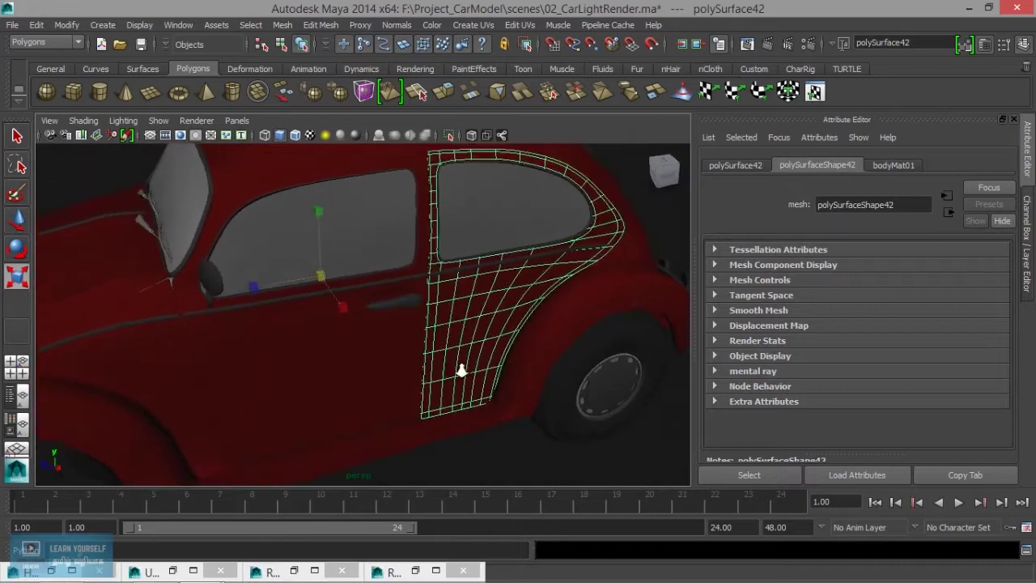
# - Turn off Two Sided Lighting, inspect the dark panels around the car, and recall the earlier red render
pyautogui.scroll(3, 462, 369)
pyautogui.click(151, 121)
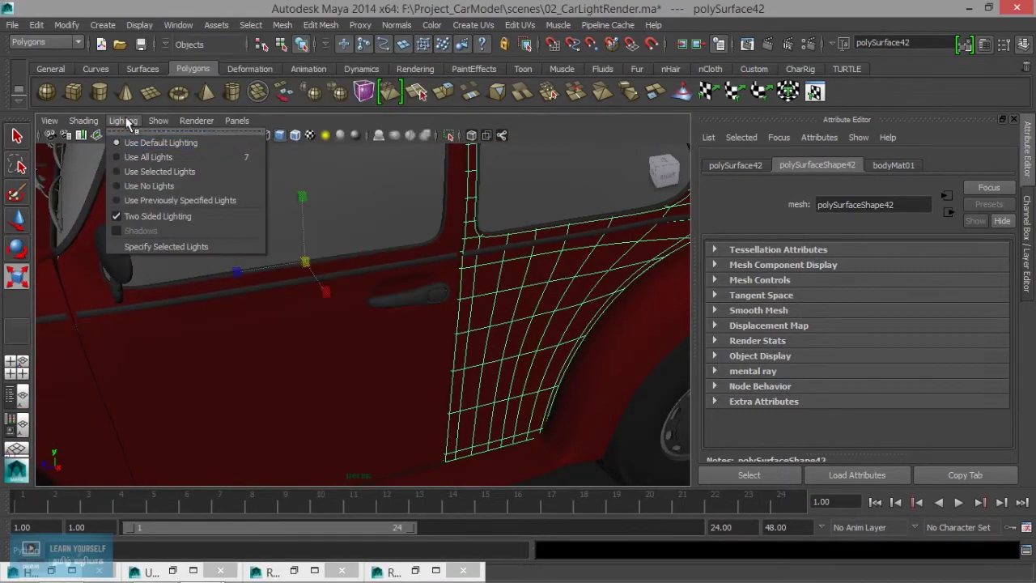
pyautogui.moveTo(123, 120)
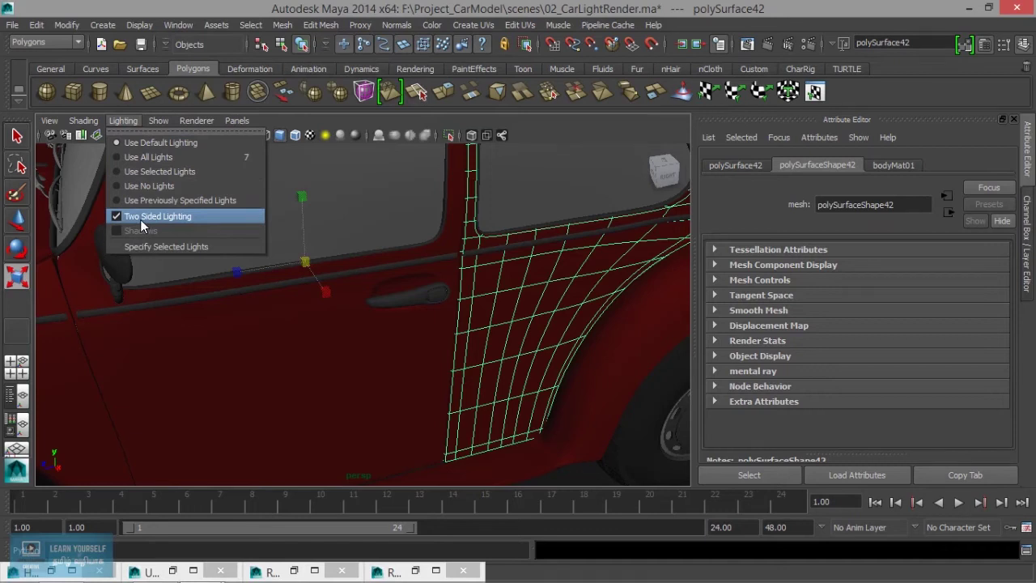
pyautogui.click(140, 217)
pyautogui.scroll(-5, 297, 332)
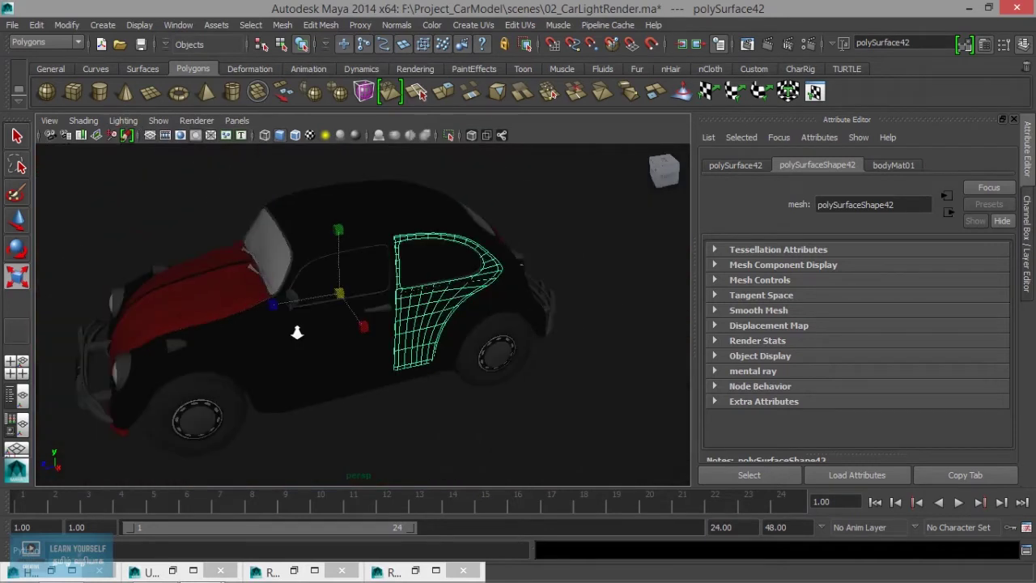
pyautogui.keyDown('alt'); pyautogui.moveTo(234, 352); pyautogui.dragTo(331, 317); pyautogui.keyUp('alt')
pyautogui.scroll(3, 434, 278)
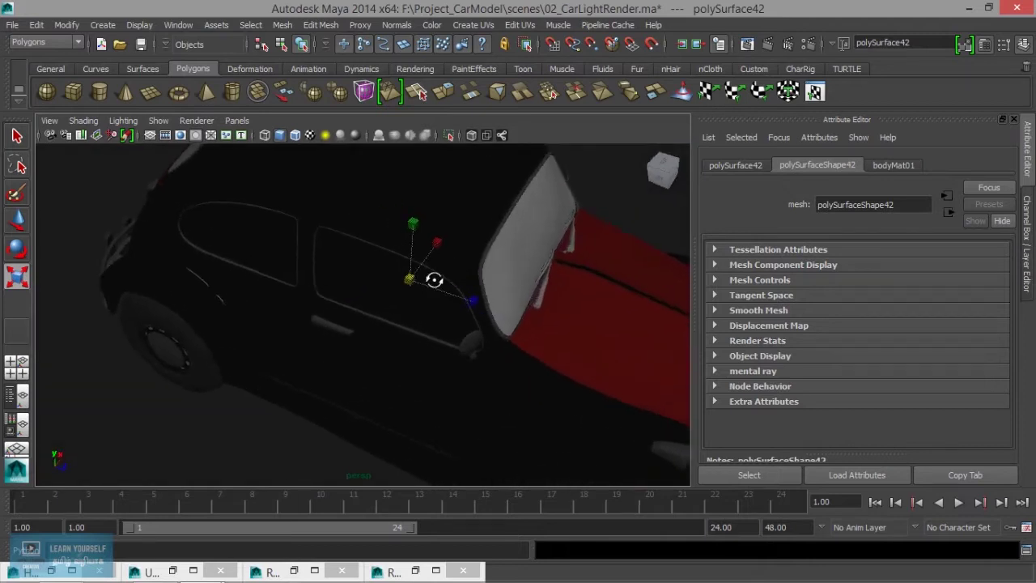
pyautogui.scroll(3, 399, 293)
pyautogui.keyDown('alt'); pyautogui.moveTo(399, 294); pyautogui.dragTo(246, 280); pyautogui.keyUp('alt')
pyautogui.moveTo(381, 363)
pyautogui.keyDown('alt'); pyautogui.mouseDown()
pyautogui.moveTo(226, 321)
pyautogui.moveTo(326, 322)
pyautogui.moveTo(354, 432)
pyautogui.moveTo(426, 338)
pyautogui.mouseUp(); pyautogui.keyUp('alt')
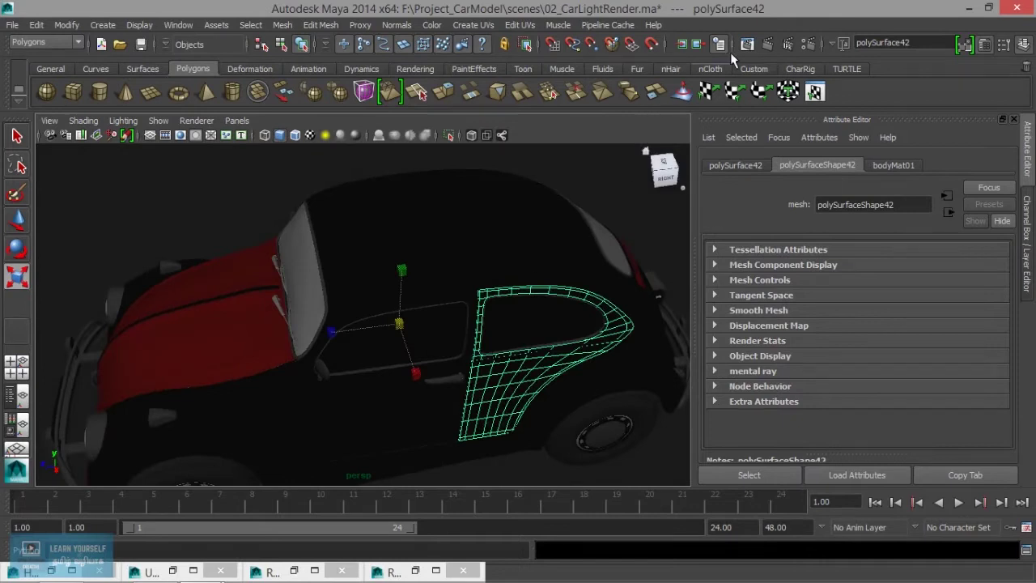
pyautogui.click(747, 44)
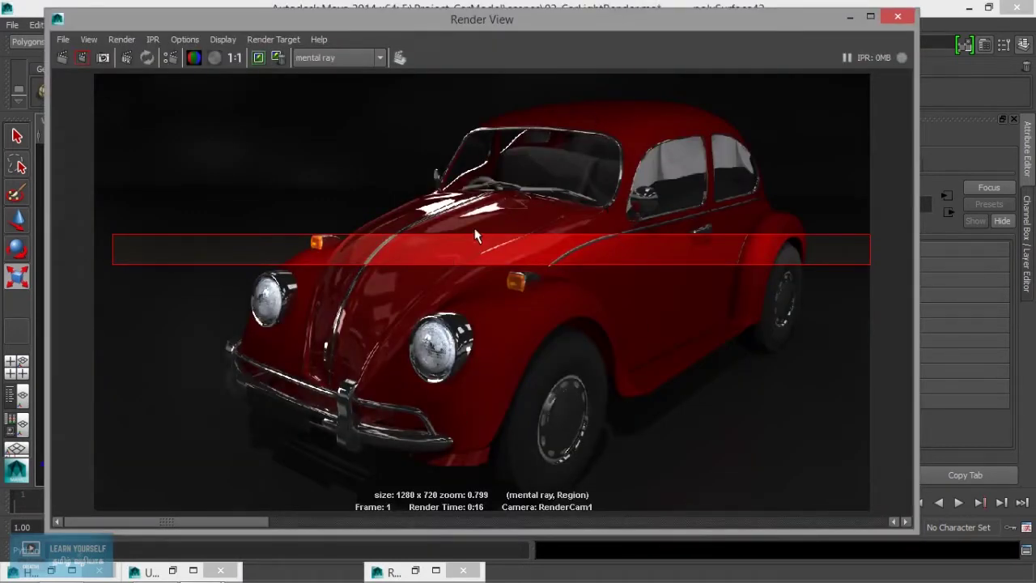
# - Reverse the normals of the rear panel via Normals > Reverse
pyautogui.click(850, 18)
pyautogui.moveTo(497, 300)
pyautogui.keyDown('alt'); pyautogui.mouseDown()
pyautogui.moveTo(601, 282)
pyautogui.moveTo(493, 311)
pyautogui.moveTo(501, 321)
pyautogui.moveTo(386, 294)
pyautogui.moveTo(458, 296)
pyautogui.moveTo(468, 332)
pyautogui.mouseUp(); pyautogui.keyUp('alt')
pyautogui.keyDown('alt'); pyautogui.moveTo(397, 293); pyautogui.dragTo(454, 283); pyautogui.keyUp('alt')
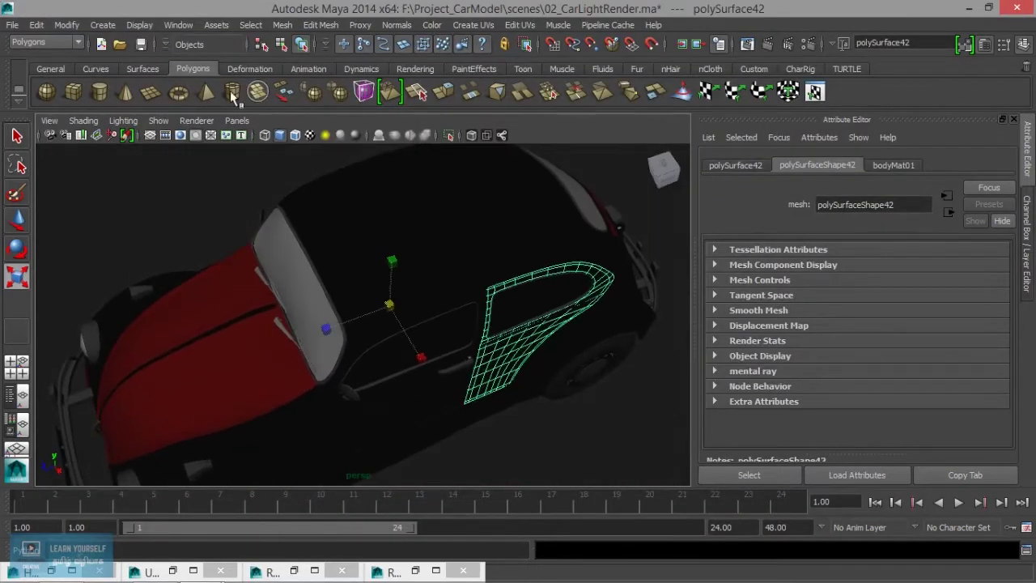
pyautogui.click(396, 25)
pyautogui.click(438, 132)
# - Reverse the normals of the front door panel and the main car body
pyautogui.moveTo(446, 203)
pyautogui.keyDown('alt'); pyautogui.mouseDown()
pyautogui.moveTo(423, 259)
pyautogui.moveTo(435, 280)
pyautogui.mouseUp(); pyautogui.keyUp('alt')
pyautogui.moveTo(520, 387); pyautogui.dragTo(533, 410, button='right')
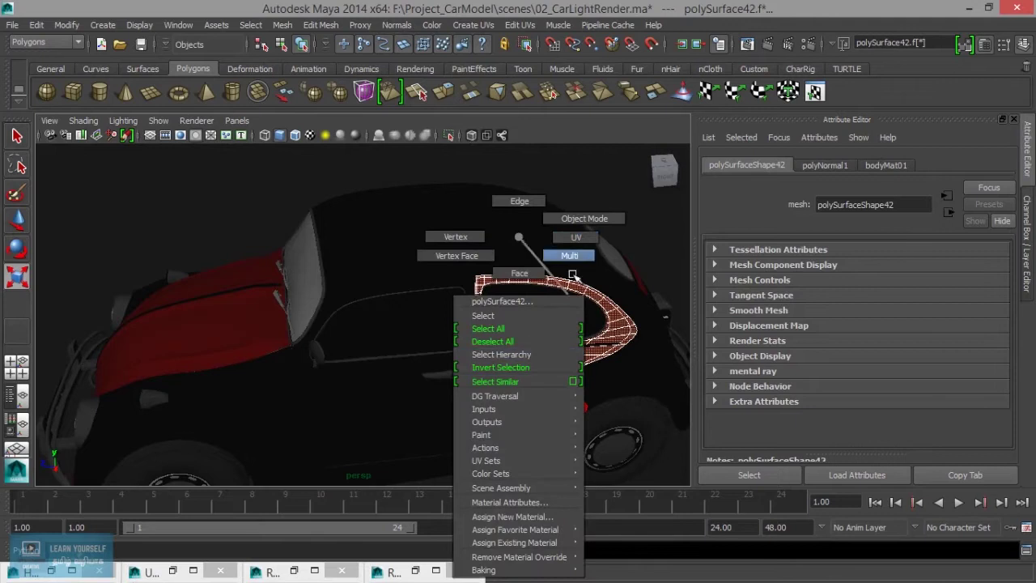
pyautogui.click(368, 398)
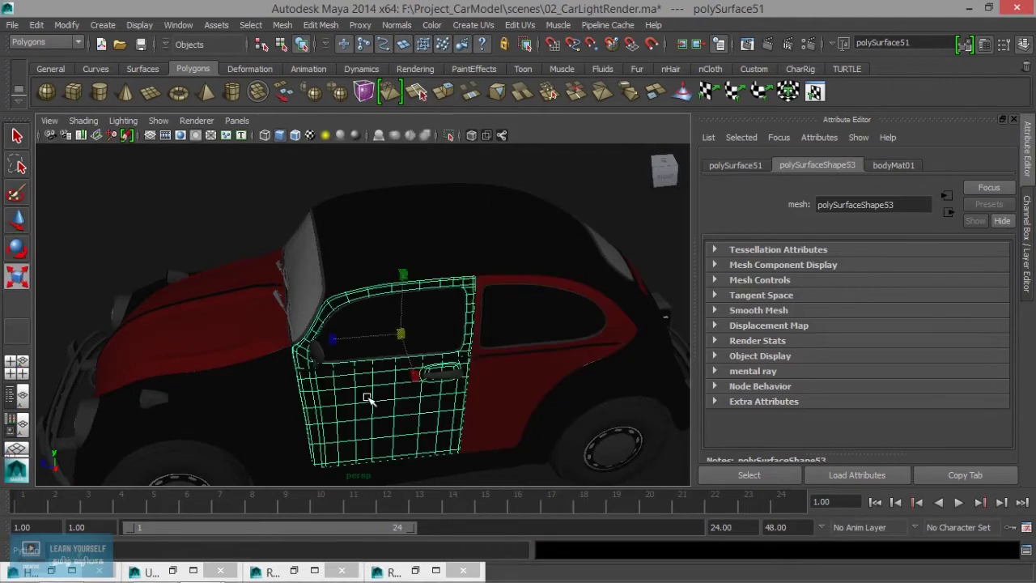
pyautogui.click(330, 26)
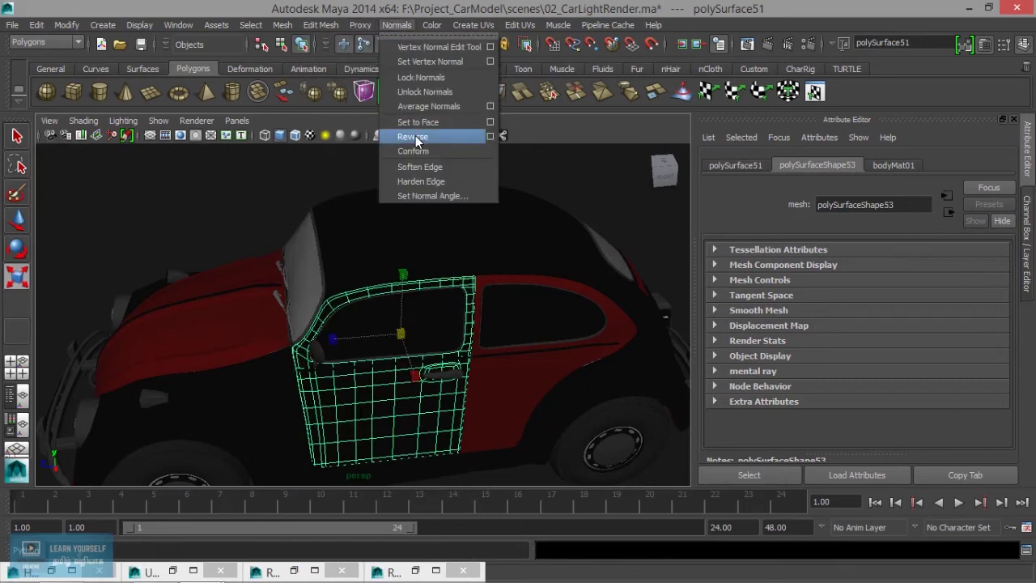
pyautogui.click(415, 135)
pyautogui.click(252, 427)
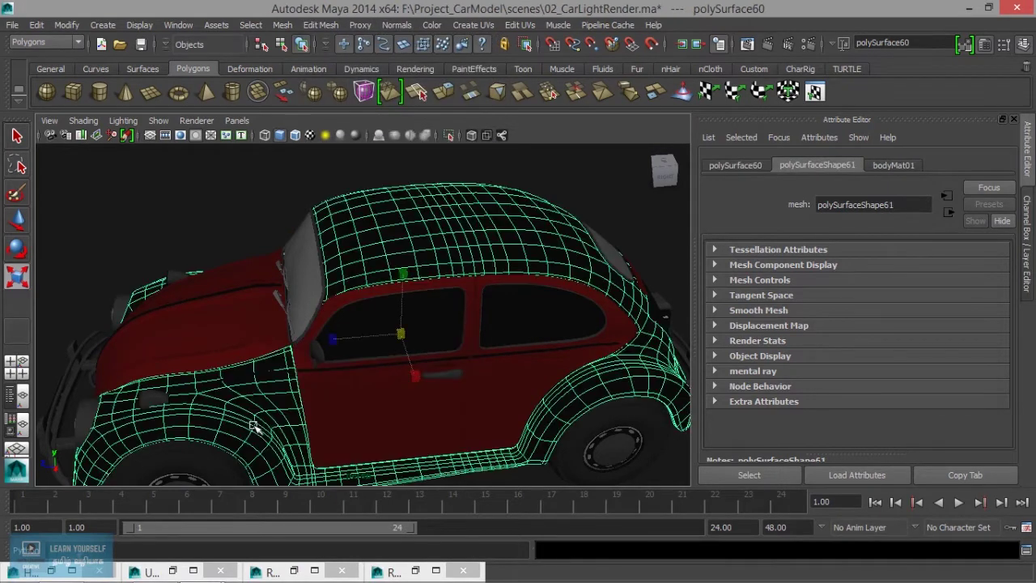
pyautogui.press('g')
# - Reverse the normals of the rear quarter panel, the door and the rear body panel
pyautogui.keyDown('alt'); pyautogui.moveTo(377, 363); pyautogui.dragTo(206, 359); pyautogui.keyUp('alt')
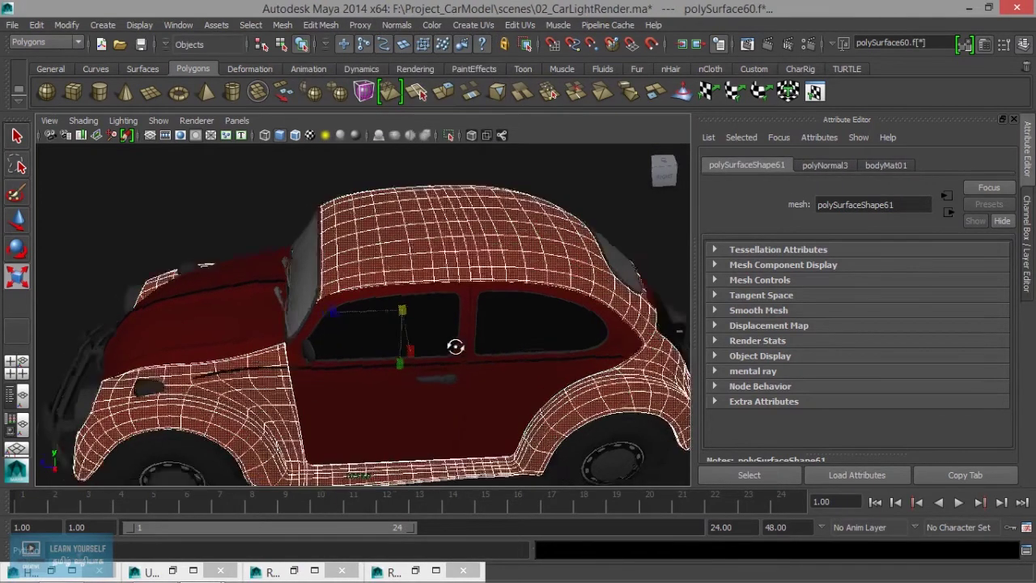
pyautogui.click(271, 430)
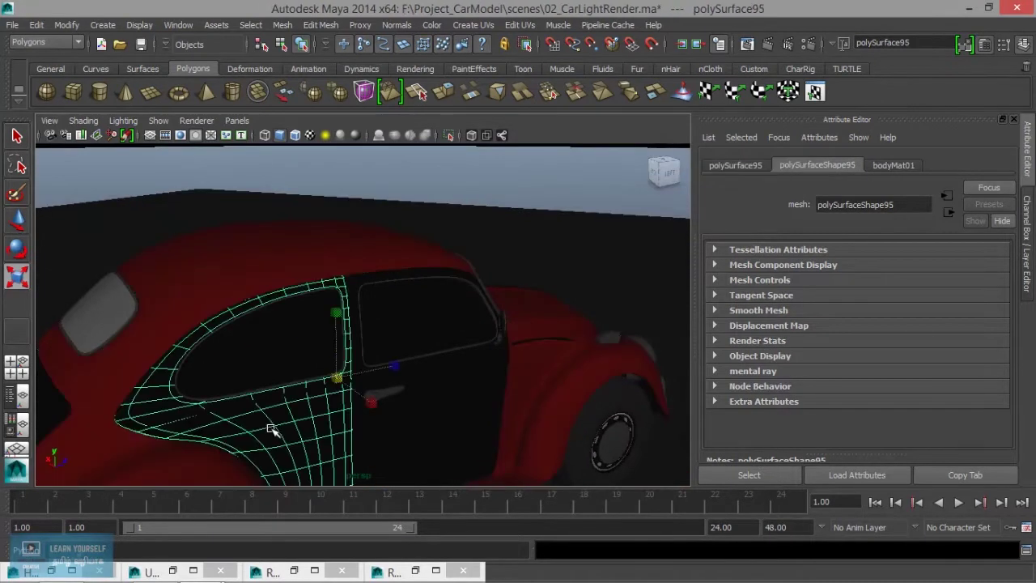
pyautogui.press('g')
pyautogui.click(464, 397)
pyautogui.press('g')
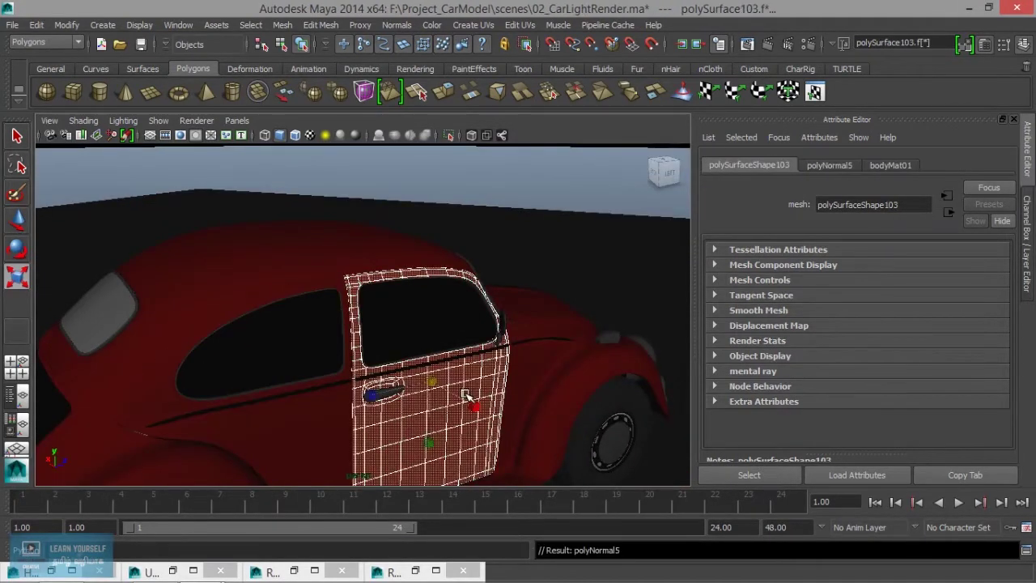
pyautogui.moveTo(380, 414)
pyautogui.keyDown('alt'); pyautogui.mouseDown()
pyautogui.moveTo(562, 340)
pyautogui.moveTo(405, 377)
pyautogui.moveTo(550, 344)
pyautogui.mouseUp(); pyautogui.keyUp('alt')
pyautogui.click(392, 376)
pyautogui.press('g')
# - Reverse the normals of the front and rear side window glass
pyautogui.keyDown('alt'); pyautogui.moveTo(550, 345); pyautogui.dragTo(445, 375, button='middle'); pyautogui.keyUp('alt')
pyautogui.moveTo(445, 375)
pyautogui.keyDown('alt'); pyautogui.mouseDown()
pyautogui.moveTo(337, 364)
pyautogui.moveTo(585, 354)
pyautogui.moveTo(416, 372)
pyautogui.moveTo(285, 363)
pyautogui.mouseUp(); pyautogui.keyUp('alt')
pyautogui.moveTo(285, 363)
pyautogui.keyDown('alt'); pyautogui.mouseDown(button='right')
pyautogui.moveTo(375, 369)
pyautogui.moveTo(442, 289)
pyautogui.mouseUp(button='right'); pyautogui.keyUp('alt')
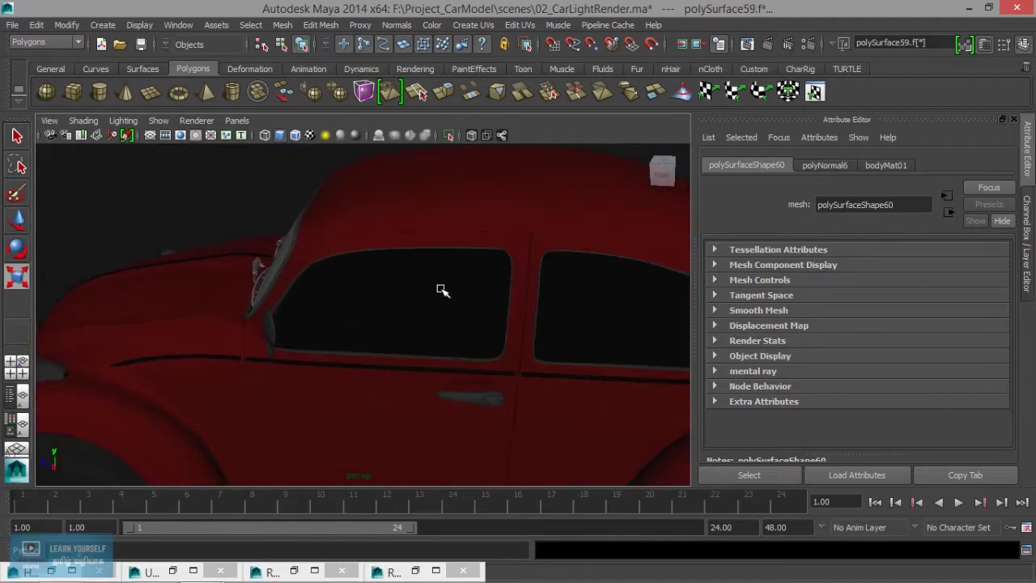
pyautogui.click(420, 327)
pyautogui.moveTo(359, 334)
pyautogui.keyDown('alt'); pyautogui.mouseDown()
pyautogui.moveTo(545, 331)
pyautogui.moveTo(407, 333)
pyautogui.mouseUp(); pyautogui.keyUp('alt')
pyautogui.press('g')
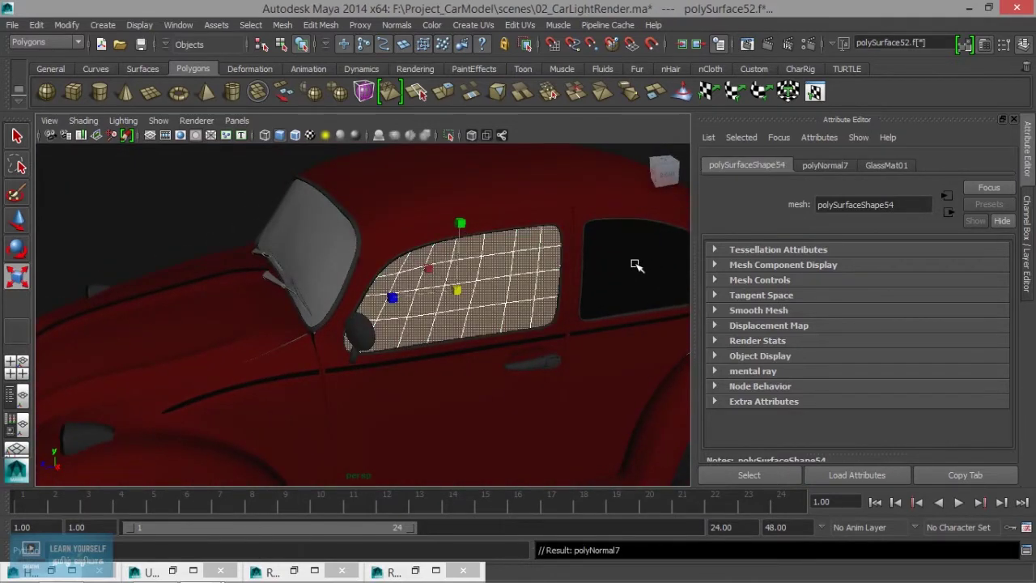
pyautogui.click(636, 268)
pyautogui.press('g')
# - Reverse the normals of the two remaining side windows
pyautogui.keyDown('alt'); pyautogui.moveTo(299, 342); pyautogui.dragTo(550, 335); pyautogui.keyUp('alt')
pyautogui.click(345, 280)
pyautogui.press('g')
pyautogui.moveTo(370, 383)
pyautogui.keyDown('alt'); pyautogui.mouseDown()
pyautogui.moveTo(365, 337)
pyautogui.moveTo(451, 402)
pyautogui.moveTo(364, 396)
pyautogui.moveTo(342, 316)
pyautogui.mouseUp(); pyautogui.keyUp('alt')
pyautogui.click(365, 338)
pyautogui.press('g')
# - Inspect the windshield, side windows, grey seat and red pillar to confirm correct shading
pyautogui.keyDown('alt'); pyautogui.moveTo(342, 317); pyautogui.dragTo(470, 359, button='right'); pyautogui.keyUp('alt')
pyautogui.moveTo(470, 359)
pyautogui.keyDown('alt'); pyautogui.mouseDown()
pyautogui.moveTo(314, 361)
pyautogui.moveTo(277, 347)
pyautogui.mouseUp(); pyautogui.keyUp('alt')
pyautogui.moveTo(277, 347)
pyautogui.keyDown('alt'); pyautogui.mouseDown(button='right')
pyautogui.moveTo(416, 377)
pyautogui.moveTo(364, 382)
pyautogui.mouseUp(button='right'); pyautogui.keyUp('alt')
pyautogui.moveTo(306, 329)
pyautogui.keyDown('alt'); pyautogui.mouseDown()
pyautogui.moveTo(293, 314)
pyautogui.moveTo(268, 324)
pyautogui.moveTo(350, 318)
pyautogui.mouseUp(); pyautogui.keyUp('alt')
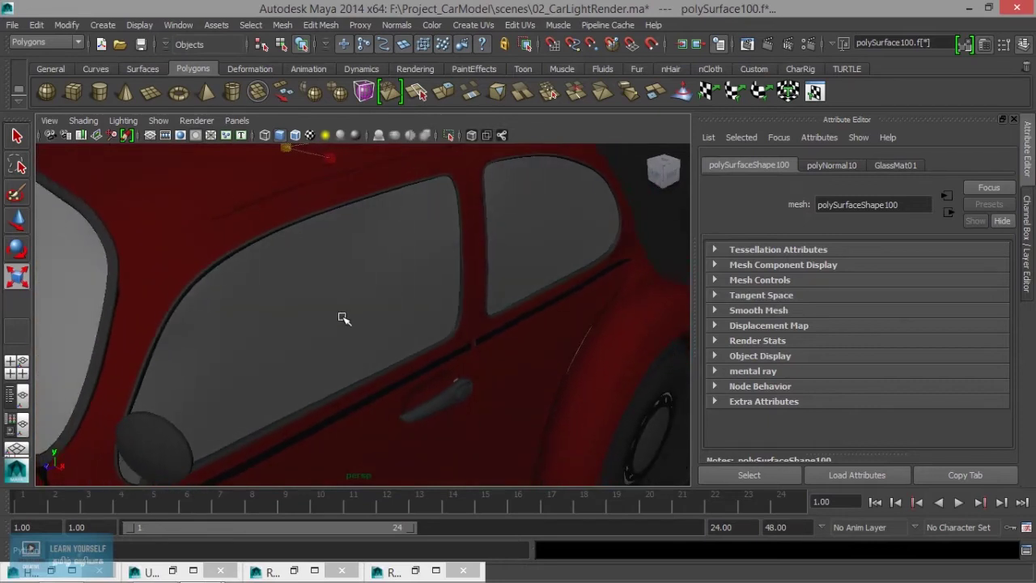
pyautogui.keyDown('alt'); pyautogui.moveTo(289, 315); pyautogui.dragTo(539, 358, button='right'); pyautogui.keyUp('alt')
pyautogui.moveTo(539, 359)
pyautogui.keyDown('alt'); pyautogui.mouseDown()
pyautogui.moveTo(414, 324)
pyautogui.moveTo(465, 270)
pyautogui.mouseUp(); pyautogui.keyUp('alt')
pyautogui.keyDown('alt'); pyautogui.moveTo(465, 271); pyautogui.dragTo(288, 482, button='middle'); pyautogui.keyUp('alt')
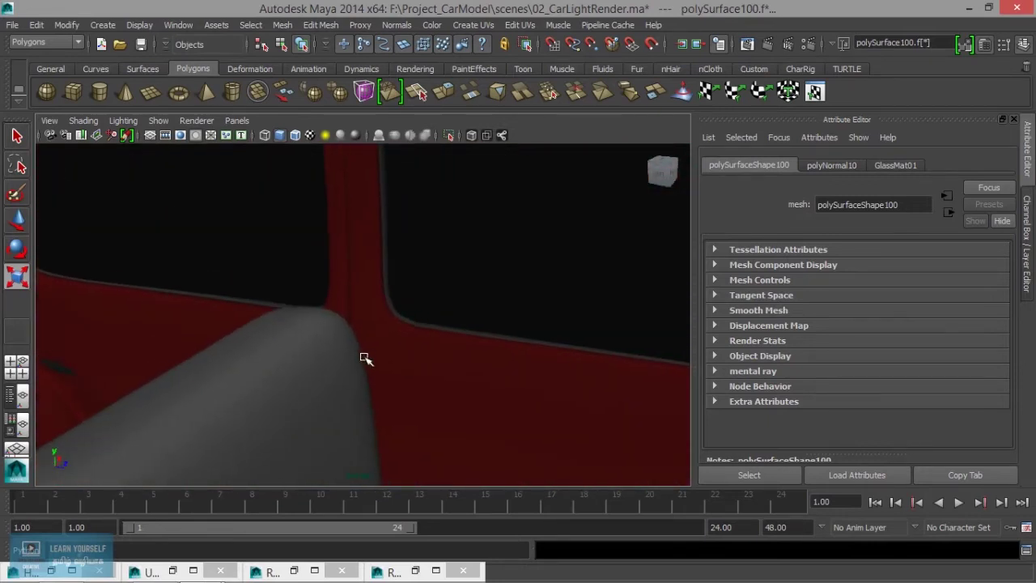
pyautogui.keyDown('alt'); pyautogui.moveTo(450, 332); pyautogui.dragTo(381, 439, button='middle'); pyautogui.keyUp('alt')
pyautogui.moveTo(381, 440)
pyautogui.keyDown('alt'); pyautogui.mouseDown()
pyautogui.moveTo(428, 345)
pyautogui.moveTo(247, 326)
pyautogui.moveTo(389, 303)
pyautogui.moveTo(397, 335)
pyautogui.moveTo(203, 291)
pyautogui.moveTo(353, 314)
pyautogui.moveTo(400, 363)
pyautogui.mouseUp(); pyautogui.keyUp('alt')
pyautogui.moveTo(265, 335)
pyautogui.keyDown('alt'); pyautogui.mouseDown()
pyautogui.moveTo(284, 358)
pyautogui.moveTo(358, 377)
pyautogui.moveTo(231, 356)
pyautogui.mouseUp(); pyautogui.keyUp('alt')
pyautogui.keyDown('alt'); pyautogui.moveTo(348, 351); pyautogui.dragTo(133, 239, button='middle'); pyautogui.keyUp('alt')
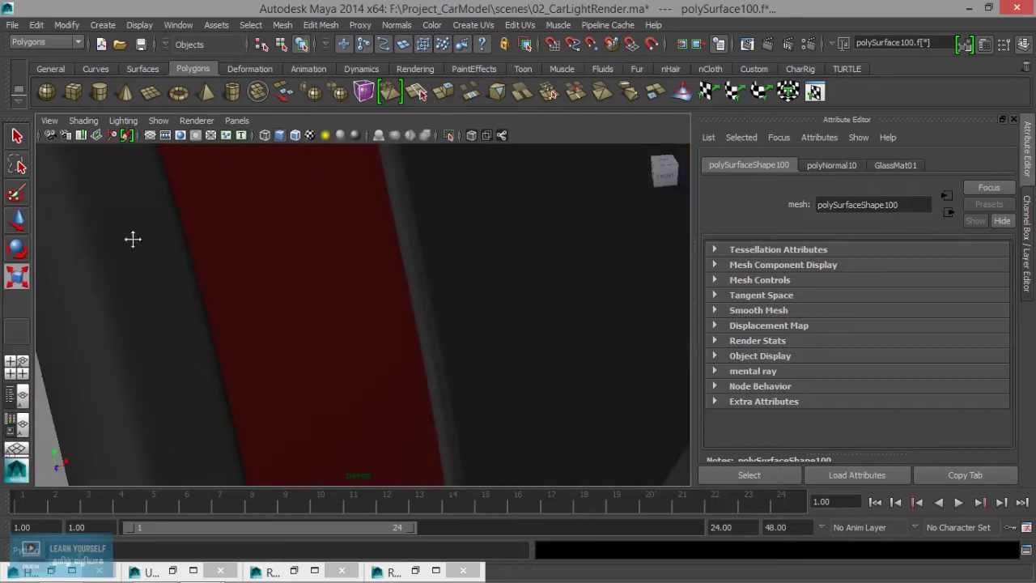
# - Frame the whole car body again and select the chrome trim strip
pyautogui.scroll(-3, 252, 324)
pyautogui.keyDown('alt'); pyautogui.moveTo(348, 394); pyautogui.dragTo(416, 430); pyautogui.keyUp('alt')
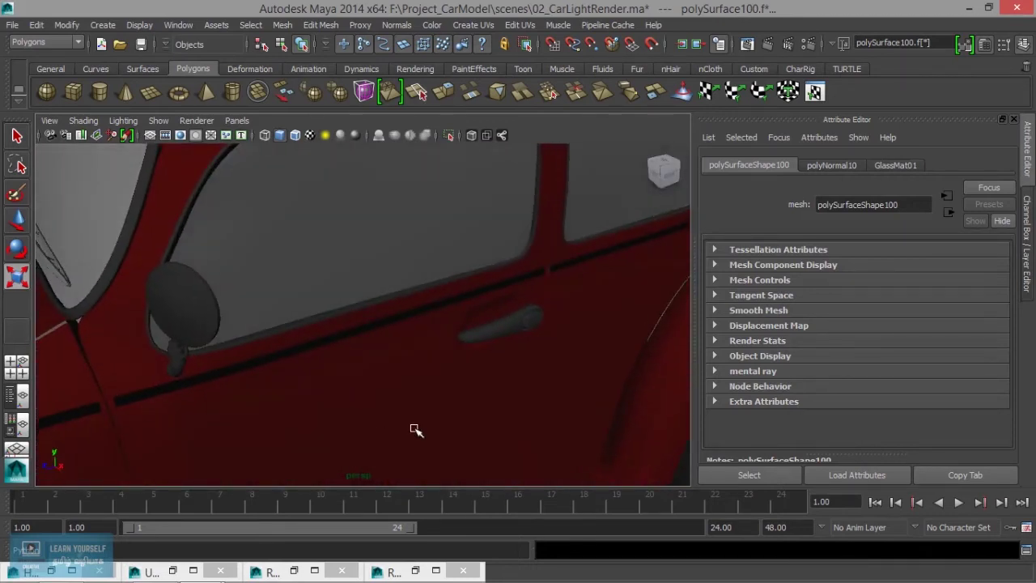
pyautogui.keyDown('alt'); pyautogui.moveTo(416, 430); pyautogui.dragTo(405, 338, button='middle'); pyautogui.keyUp('alt')
pyautogui.keyDown('alt'); pyautogui.moveTo(404, 338); pyautogui.dragTo(486, 381); pyautogui.keyUp('alt')
pyautogui.scroll(-3, 486, 381)
pyautogui.scroll(-2, 486, 381)
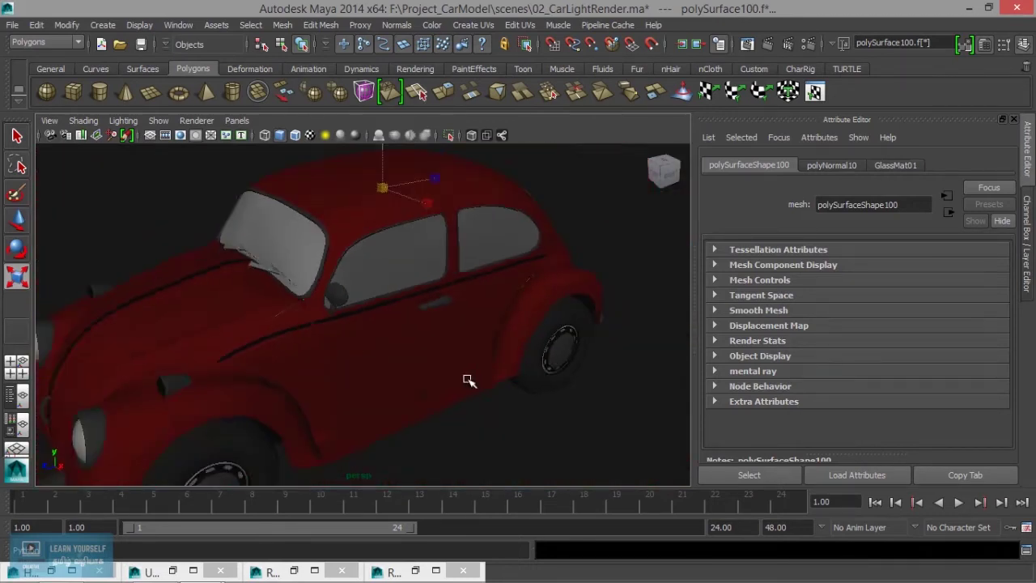
pyautogui.scroll(5, 467, 381)
pyautogui.moveTo(343, 374)
pyautogui.keyDown('alt'); pyautogui.mouseDown(button='middle')
pyautogui.moveTo(488, 369)
pyautogui.moveTo(380, 369)
pyautogui.mouseUp(button='middle'); pyautogui.keyUp('alt')
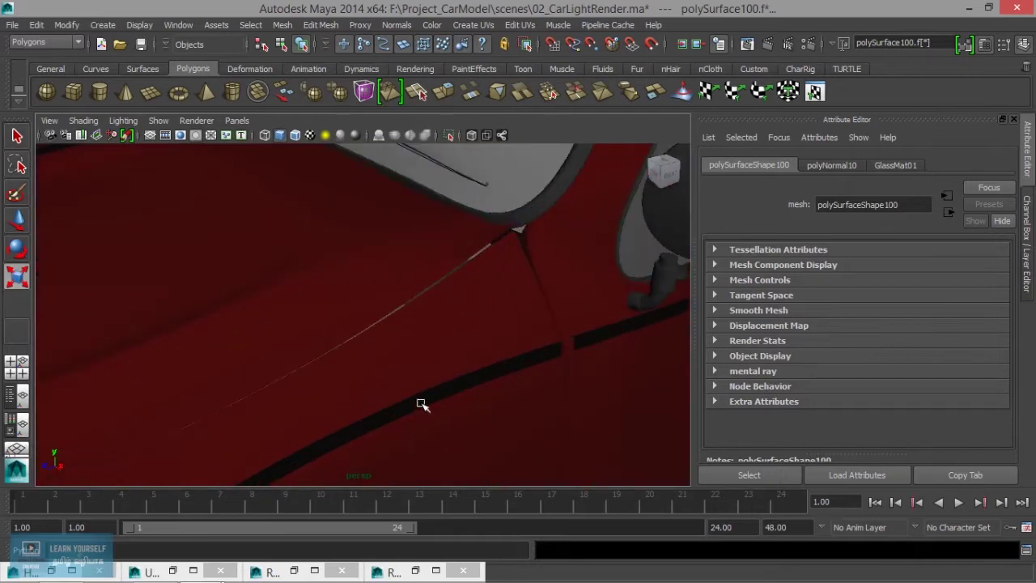
pyautogui.click(439, 397)
# - Reverse the normals of the first black trim strips near the rear body panel
pyautogui.moveTo(440, 397)
pyautogui.keyDown('alt'); pyautogui.mouseDown(button='middle')
pyautogui.moveTo(349, 382)
pyautogui.moveTo(296, 393)
pyautogui.mouseUp(button='middle'); pyautogui.keyUp('alt')
pyautogui.press('g')
pyautogui.press('g')
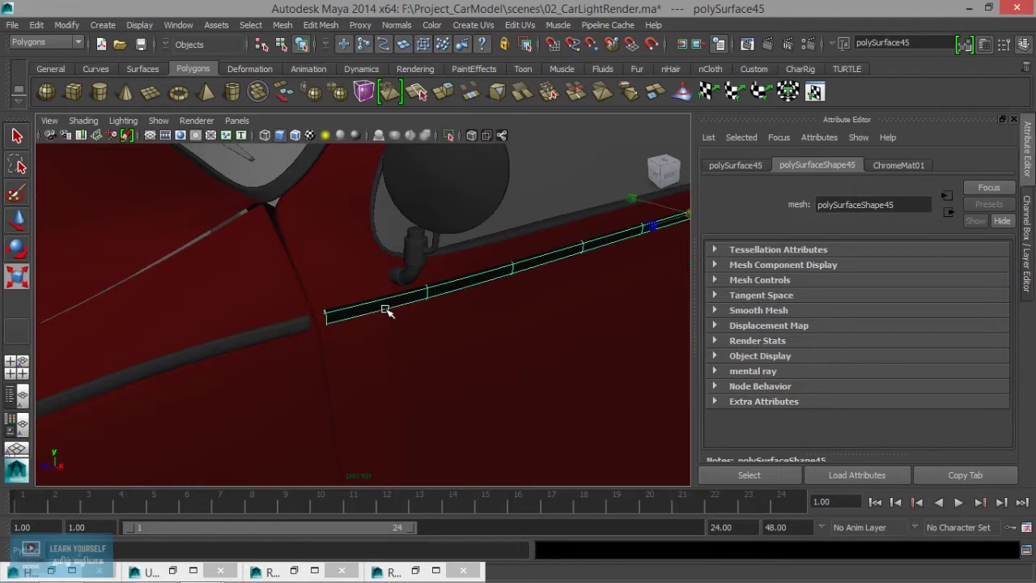
pyautogui.keyDown('alt'); pyautogui.moveTo(386, 340); pyautogui.dragTo(537, 318); pyautogui.keyUp('alt')
pyautogui.keyDown('alt'); pyautogui.moveTo(536, 318); pyautogui.dragTo(100, 424, button='middle'); pyautogui.keyUp('alt')
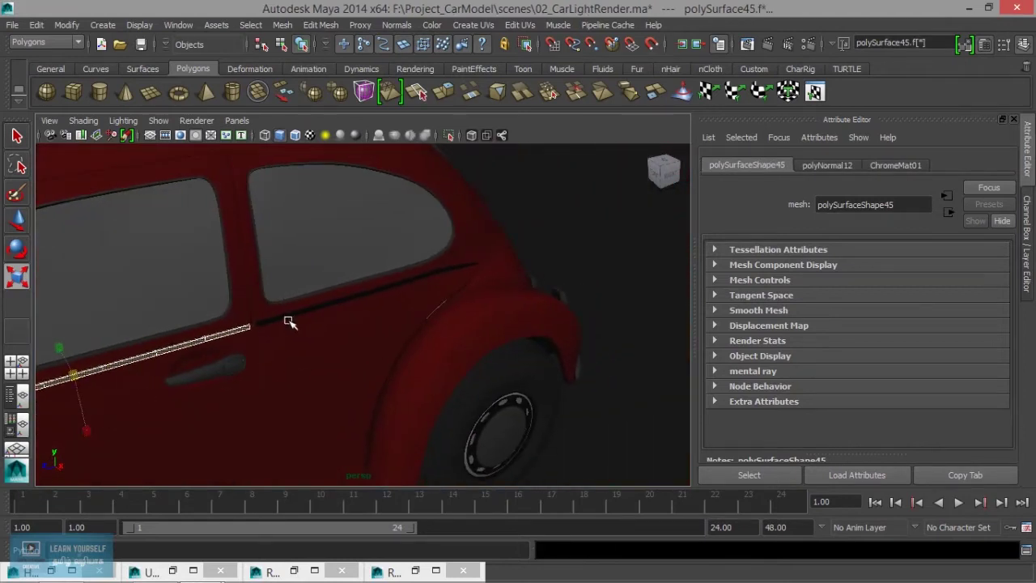
pyautogui.click(303, 312)
pyautogui.scroll(3, 310, 316)
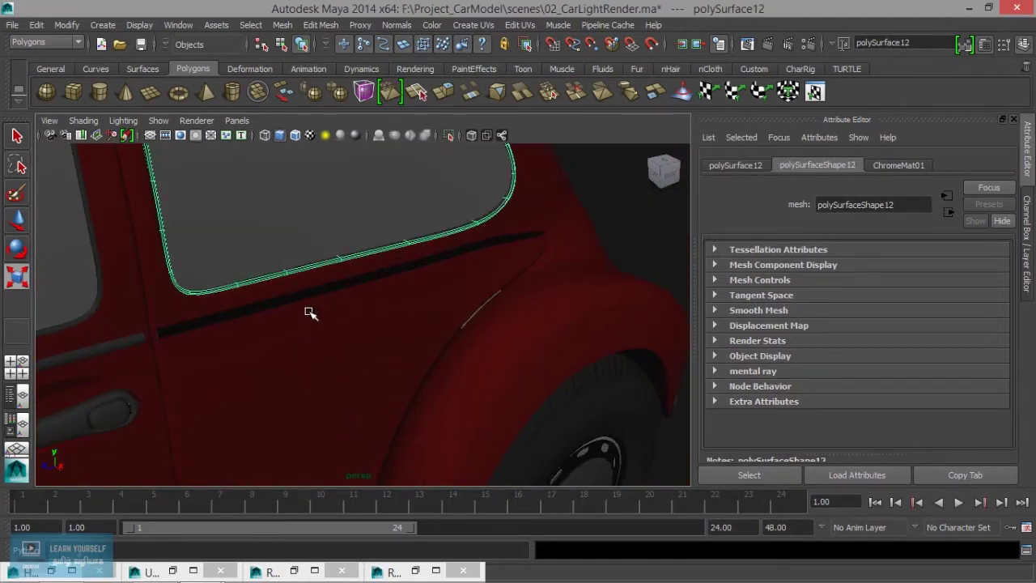
pyautogui.click(306, 297)
pyautogui.scroll(3, 285, 302)
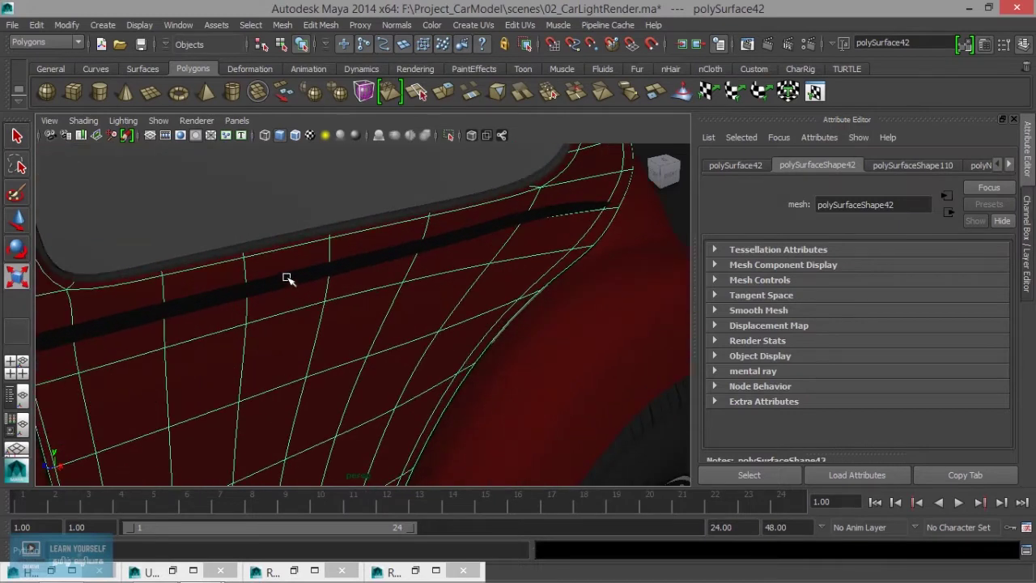
pyautogui.moveTo(271, 293)
pyautogui.keyDown('alt'); pyautogui.mouseDown(button='middle')
pyautogui.moveTo(369, 382)
pyautogui.moveTo(407, 398)
pyautogui.mouseUp(button='middle'); pyautogui.keyUp('alt')
pyautogui.click(398, 365)
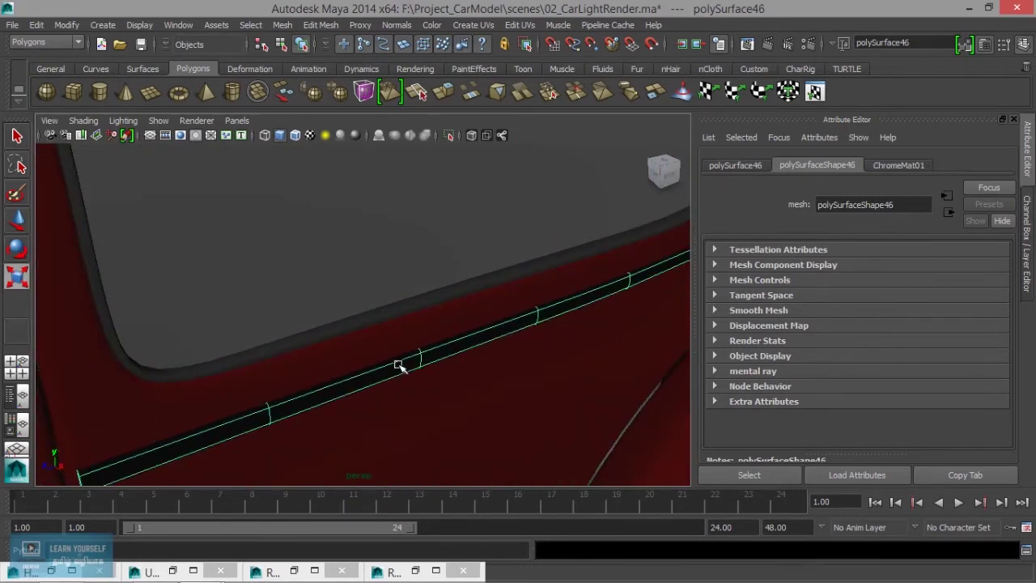
pyautogui.press('g')
# - Reverse the normals of the trim strip near the trunk
pyautogui.scroll(-2, 400, 363)
pyautogui.scroll(-4, 405, 365)
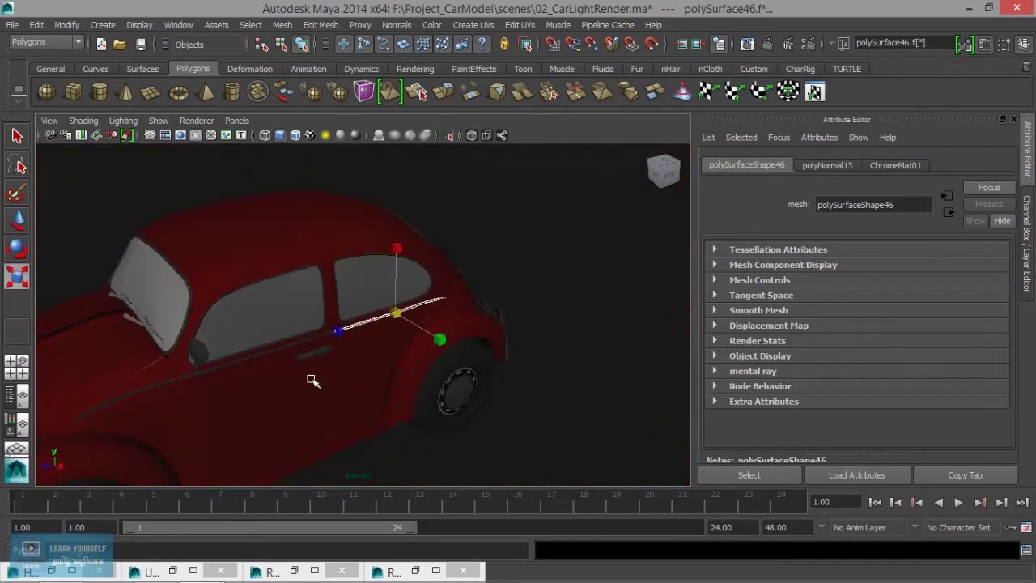
pyautogui.keyDown('alt'); pyautogui.moveTo(312, 380); pyautogui.dragTo(513, 354); pyautogui.keyUp('alt')
pyautogui.scroll(4, 445, 369)
pyautogui.moveTo(377, 381)
pyautogui.keyDown('alt'); pyautogui.mouseDown()
pyautogui.moveTo(418, 374)
pyautogui.moveTo(353, 378)
pyautogui.mouseUp(); pyautogui.keyUp('alt')
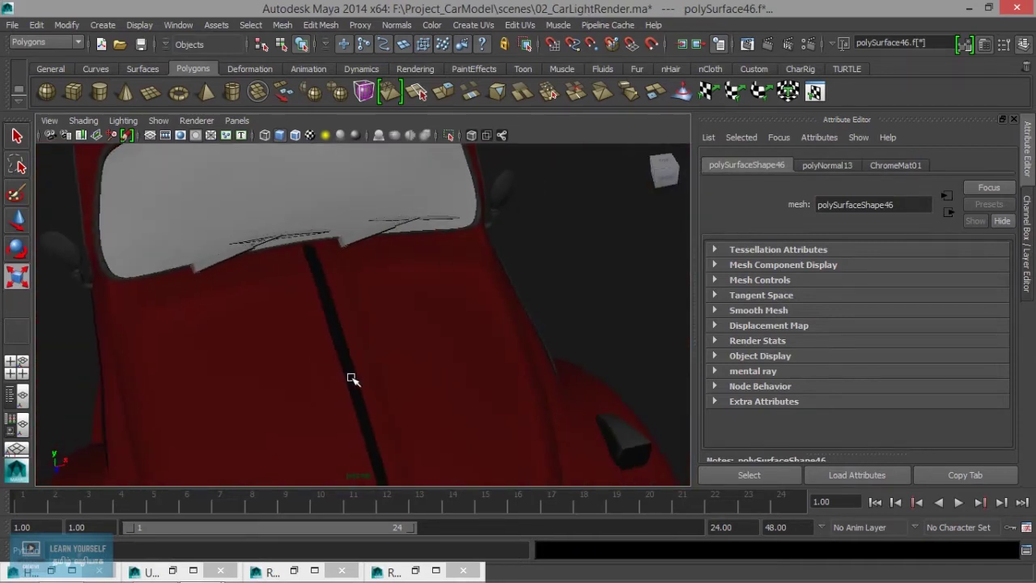
pyautogui.click(353, 378)
pyautogui.press('g')
# - Reverse the normals of the black trim strip on the door
pyautogui.moveTo(173, 412)
pyautogui.keyDown('alt'); pyautogui.mouseDown()
pyautogui.moveTo(307, 386)
pyautogui.moveTo(342, 263)
pyautogui.moveTo(384, 254)
pyautogui.mouseUp(); pyautogui.keyUp('alt')
pyautogui.click(370, 289)
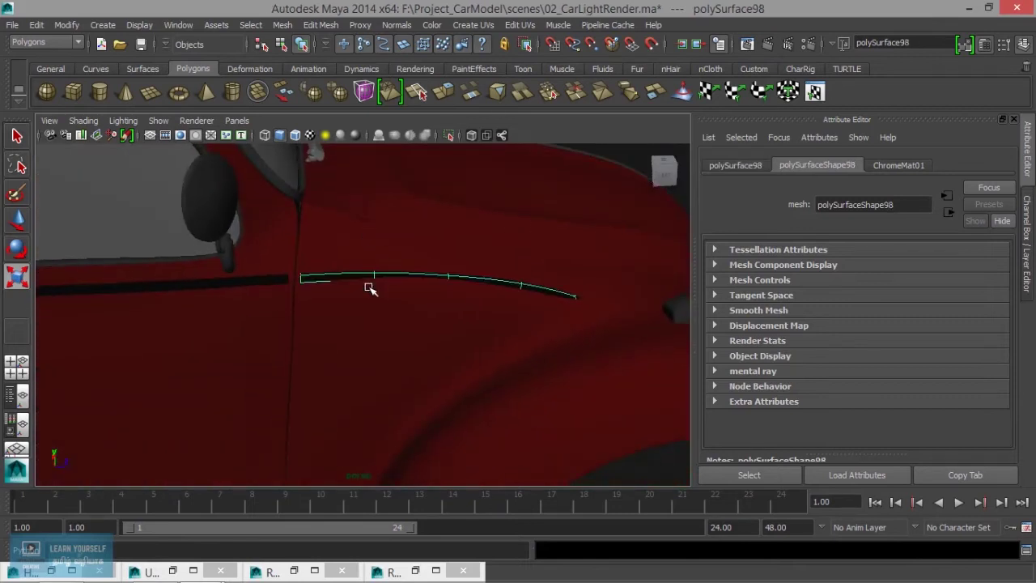
pyautogui.click(227, 280)
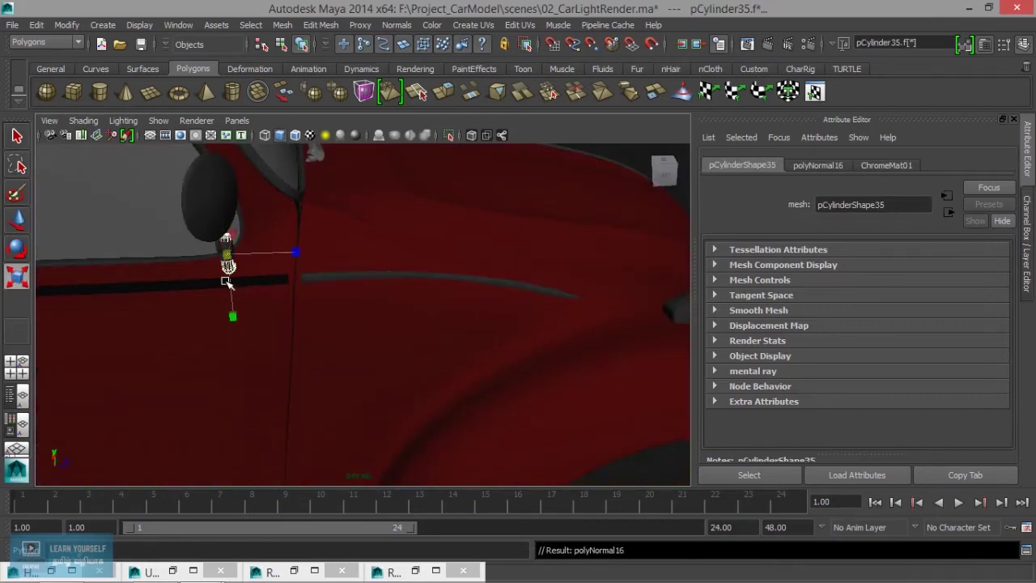
pyautogui.hotkey('ctrl', 'z')
pyautogui.moveTo(225, 292)
pyautogui.keyDown('alt'); pyautogui.mouseDown()
pyautogui.moveTo(429, 381)
pyautogui.moveTo(425, 345)
pyautogui.mouseUp(); pyautogui.keyUp('alt')
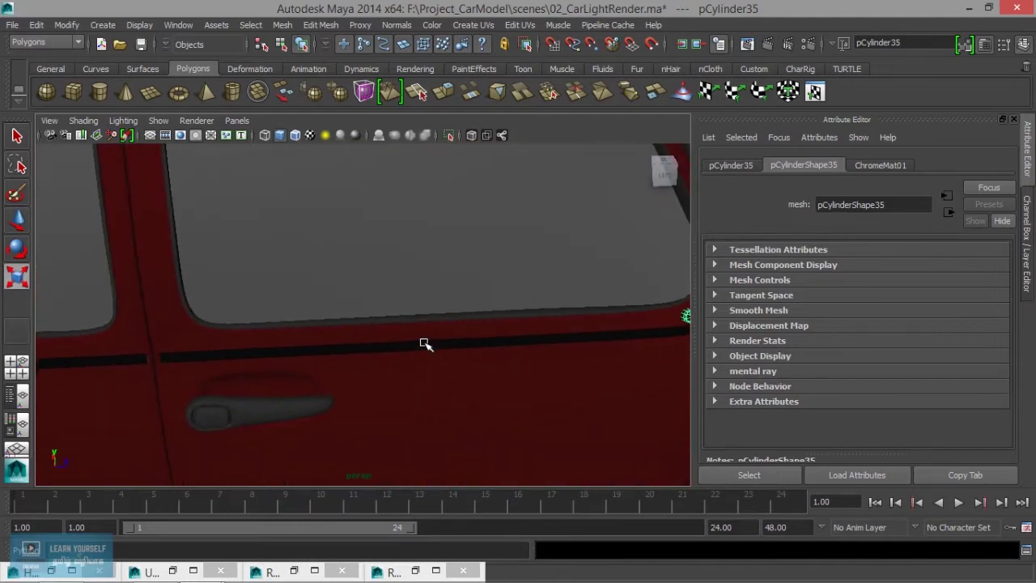
pyautogui.click(422, 348)
pyautogui.scroll(3, 380, 360)
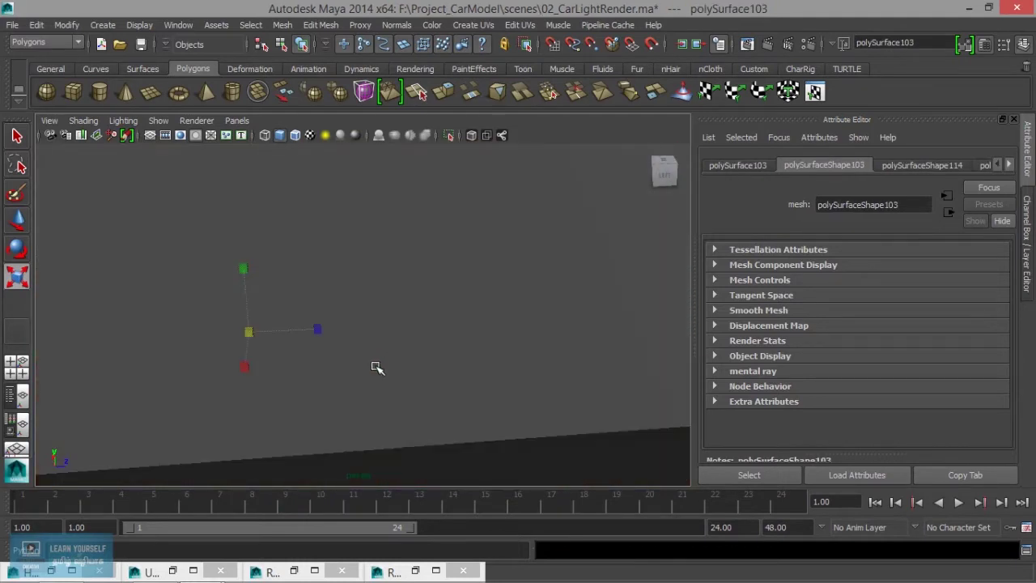
pyautogui.press('q')
pyautogui.click(366, 379)
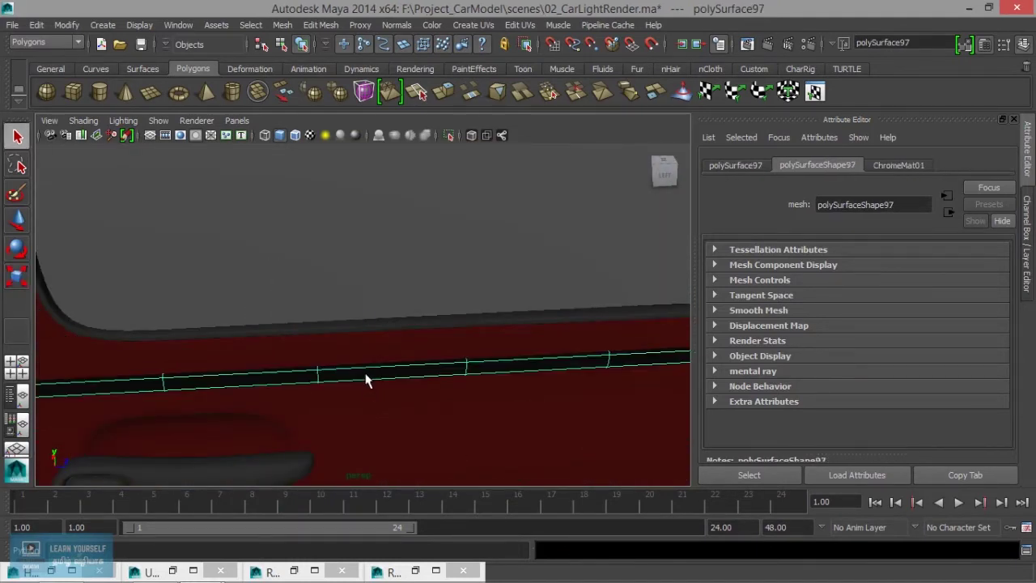
pyautogui.press('g')
# - Reverse the normals of the lower black trim strip and the side panel piece
pyautogui.scroll(-5, 363, 377)
pyautogui.keyDown('alt'); pyautogui.moveTo(358, 389); pyautogui.dragTo(474, 397, button='middle'); pyautogui.keyUp('alt')
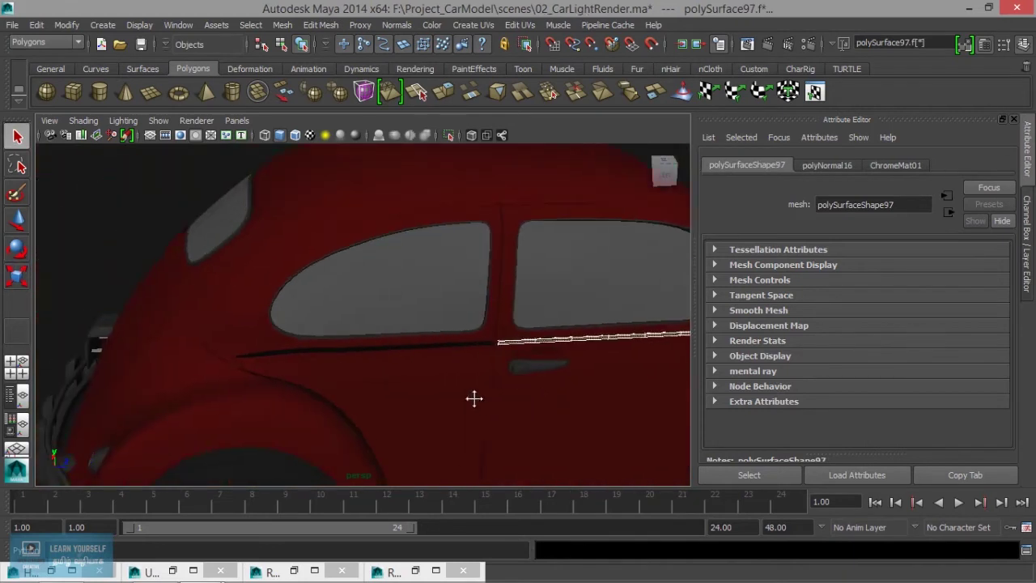
pyautogui.click(380, 353)
pyautogui.press('f')
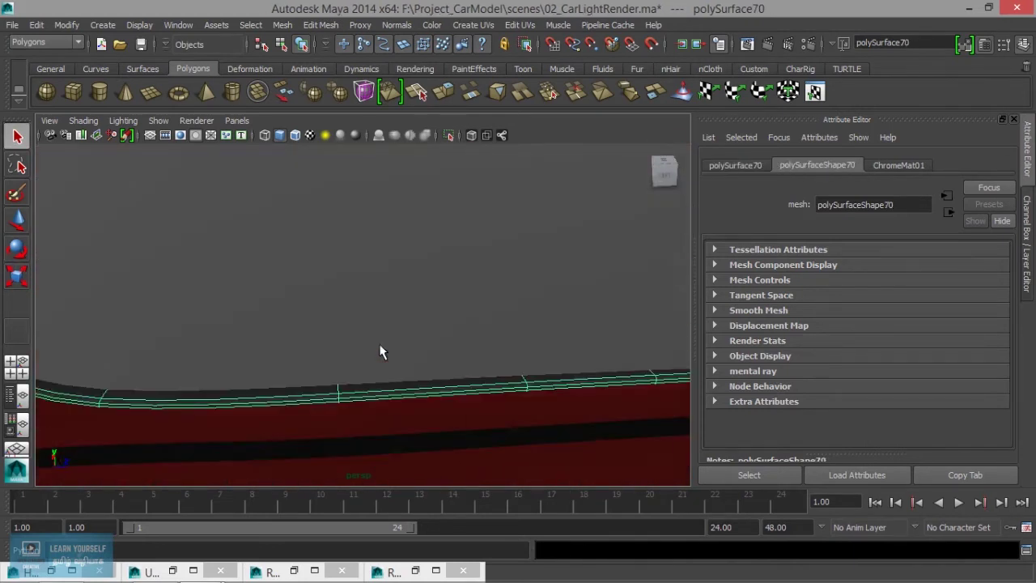
pyautogui.click(390, 456)
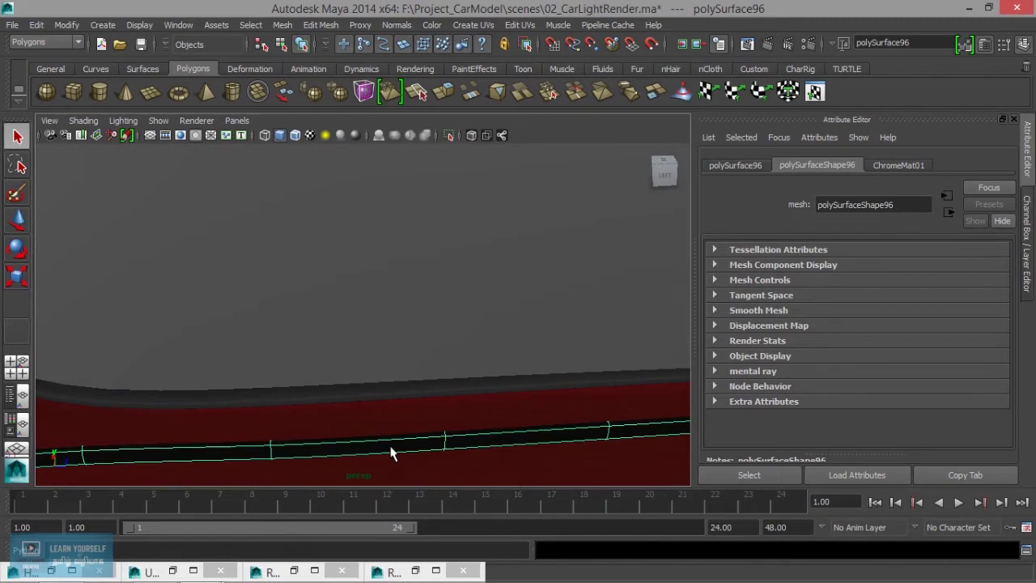
pyautogui.press('g')
pyautogui.scroll(-3, 388, 446)
pyautogui.scroll(-5, 388, 446)
pyautogui.moveTo(389, 446)
pyautogui.keyDown('alt'); pyautogui.mouseDown()
pyautogui.moveTo(365, 388)
pyautogui.moveTo(308, 369)
pyautogui.moveTo(411, 397)
pyautogui.moveTo(342, 365)
pyautogui.mouseUp(); pyautogui.keyUp('alt')
pyautogui.scroll(5, 358, 395)
pyautogui.click(340, 400)
pyautogui.press('g')
pyautogui.moveTo(495, 390)
pyautogui.keyDown('alt'); pyautogui.mouseDown()
pyautogui.moveTo(418, 397)
pyautogui.moveTo(353, 379)
pyautogui.mouseUp(); pyautogui.keyUp('alt')
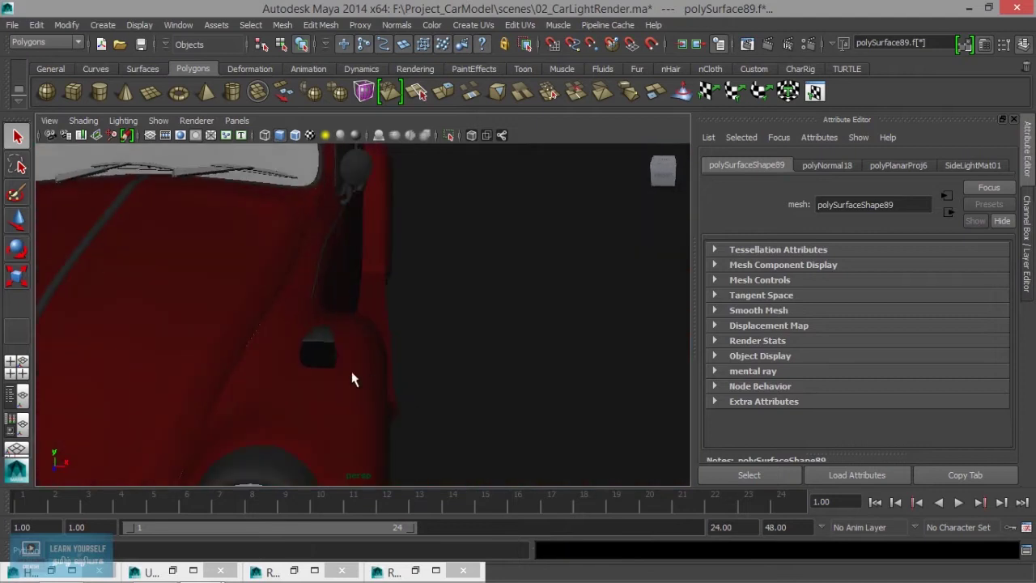
# - Reverse the normals of the small dark side part of the body
pyautogui.click(334, 361)
pyautogui.press('g')
pyautogui.moveTo(418, 361)
pyautogui.keyDown('alt'); pyautogui.mouseDown()
pyautogui.moveTo(259, 337)
pyautogui.moveTo(180, 401)
pyautogui.moveTo(242, 342)
pyautogui.moveTo(231, 342)
pyautogui.moveTo(281, 330)
pyautogui.moveTo(416, 363)
pyautogui.moveTo(294, 370)
pyautogui.moveTo(562, 351)
pyautogui.moveTo(439, 370)
pyautogui.moveTo(446, 354)
pyautogui.mouseUp(); pyautogui.keyUp('alt')
pyautogui.keyDown('alt'); pyautogui.moveTo(446, 353); pyautogui.dragTo(432, 375, button='right'); pyautogui.keyUp('alt')
pyautogui.moveTo(431, 375)
pyautogui.keyDown('alt'); pyautogui.mouseDown()
pyautogui.moveTo(381, 358)
pyautogui.moveTo(303, 365)
pyautogui.moveTo(357, 354)
pyautogui.mouseUp(); pyautogui.keyUp('alt')
pyautogui.moveTo(357, 355)
pyautogui.keyDown('alt'); pyautogui.mouseDown(button='right')
pyautogui.moveTo(347, 386)
pyautogui.moveTo(423, 389)
pyautogui.mouseUp(button='right'); pyautogui.keyUp('alt')
pyautogui.keyDown('alt'); pyautogui.moveTo(423, 388); pyautogui.dragTo(501, 363, button='middle'); pyautogui.keyUp('alt')
pyautogui.keyDown('alt'); pyautogui.moveTo(501, 364); pyautogui.dragTo(521, 378, button='right'); pyautogui.keyUp('alt')
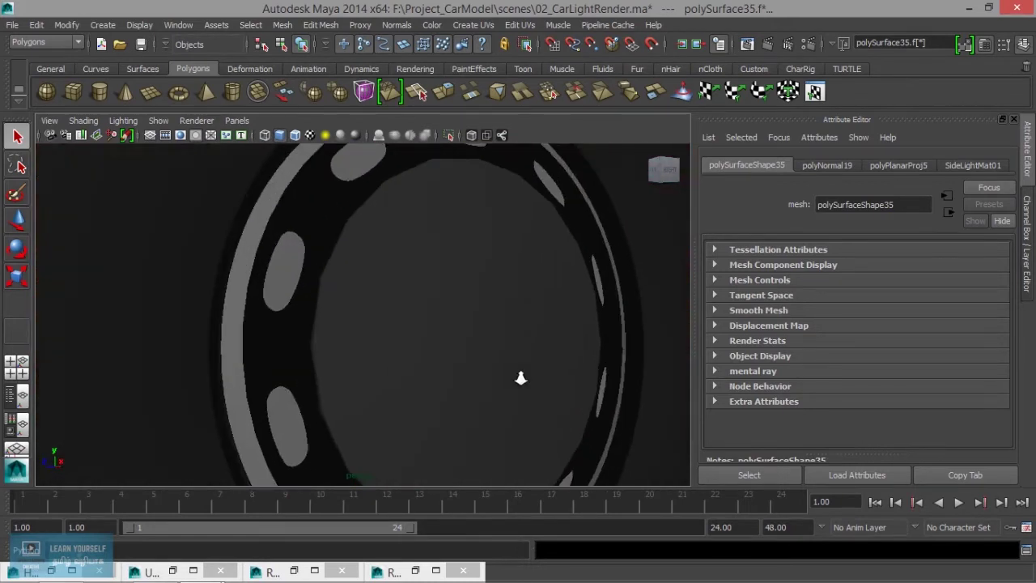
# - Reverse the normals of the rear wheel rim and the next wheel's rim
pyautogui.click(286, 363)
pyautogui.hotkey('ctrl', 'r')
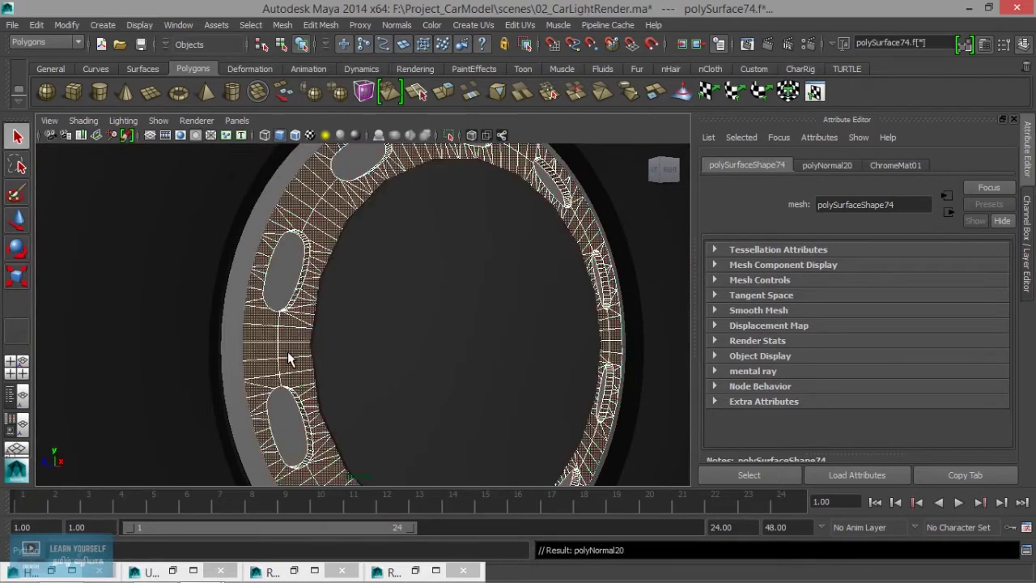
pyautogui.scroll(-5, 293, 384)
pyautogui.keyDown('alt'); pyautogui.moveTo(300, 386); pyautogui.dragTo(456, 393, button='right'); pyautogui.keyUp('alt')
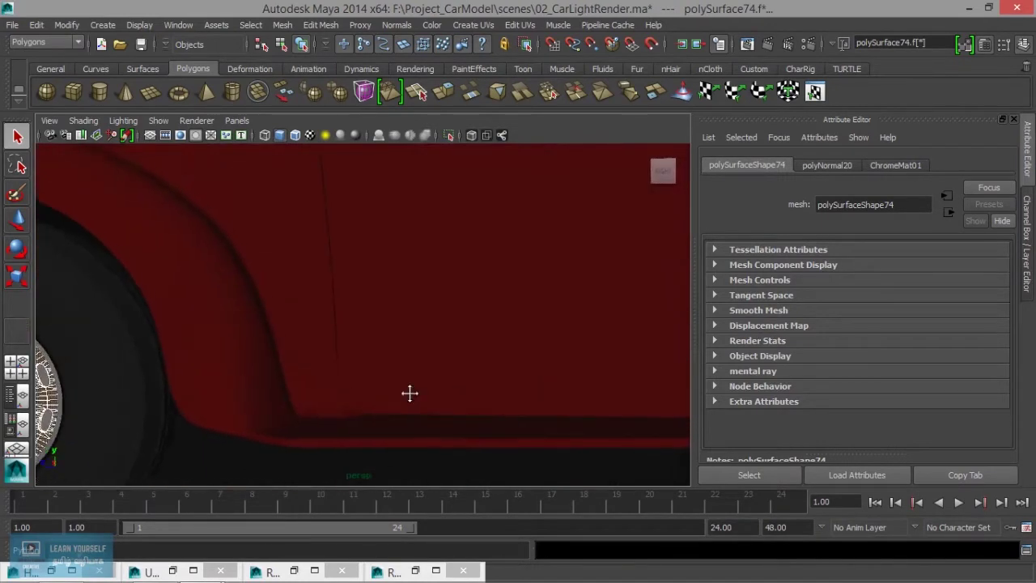
pyautogui.keyDown('alt'); pyautogui.moveTo(455, 394); pyautogui.dragTo(170, 373, button='middle'); pyautogui.keyUp('alt')
pyautogui.keyDown('alt'); pyautogui.moveTo(482, 362); pyautogui.dragTo(359, 377, button='middle'); pyautogui.keyUp('alt')
pyautogui.moveTo(358, 377)
pyautogui.keyDown('alt'); pyautogui.mouseDown(button='right')
pyautogui.moveTo(400, 377)
pyautogui.moveTo(433, 404)
pyautogui.mouseUp(button='right'); pyautogui.keyUp('alt')
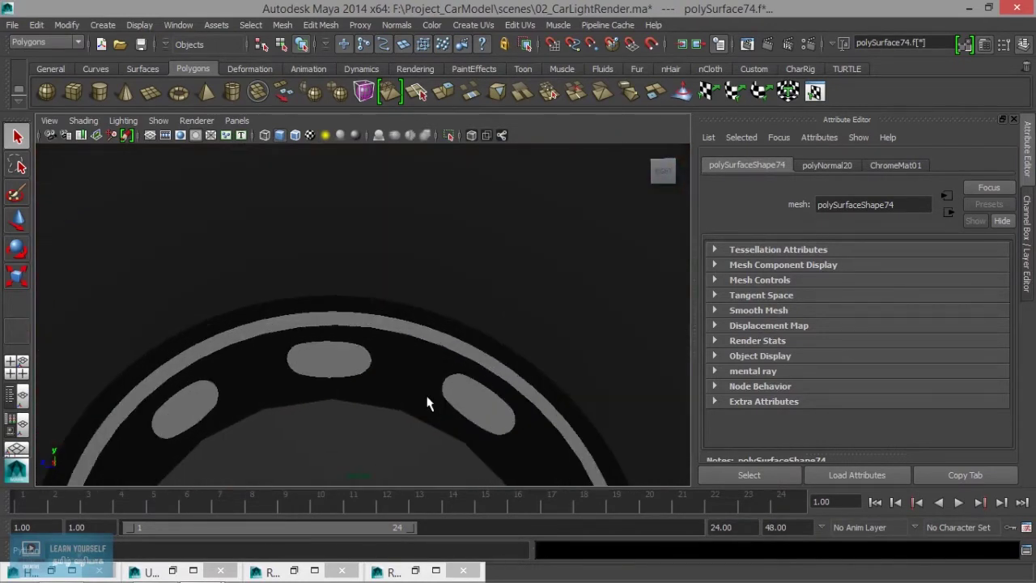
pyautogui.click(421, 400)
pyautogui.hotkey('ctrl', 'r')
# - Select the front wheel's rim around the hub and frame it in view
pyautogui.scroll(-5, 421, 400)
pyautogui.scroll(-3, 405, 408)
pyautogui.moveTo(383, 418)
pyautogui.keyDown('alt'); pyautogui.mouseDown()
pyautogui.moveTo(594, 402)
pyautogui.moveTo(485, 405)
pyautogui.mouseUp(); pyautogui.keyUp('alt')
pyautogui.scroll(-2, 365, 412)
pyautogui.scroll(5, 564, 469)
pyautogui.scroll(2, 478, 408)
pyautogui.click(469, 398)
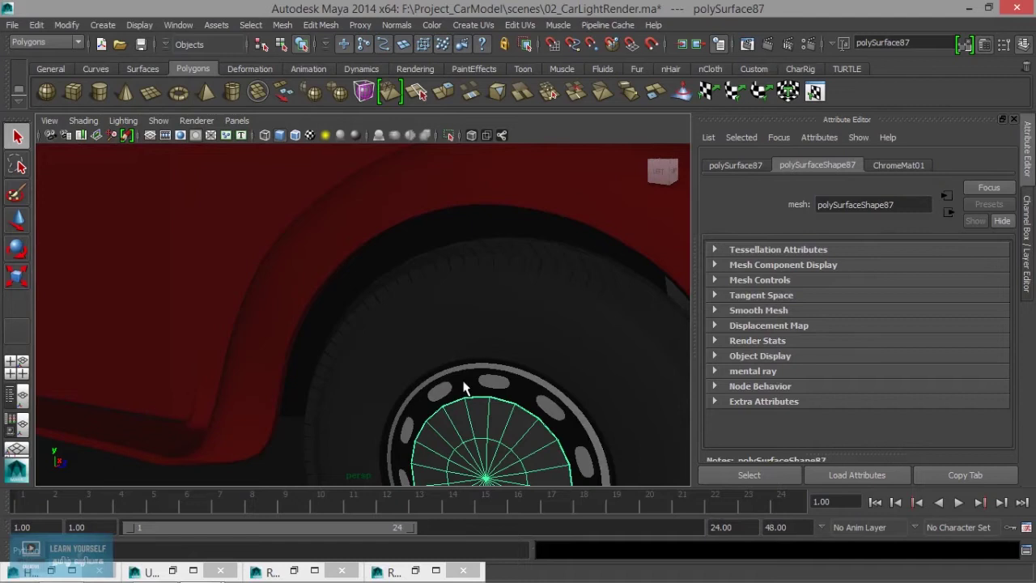
pyautogui.scroll(3, 461, 395)
pyautogui.click(584, 475)
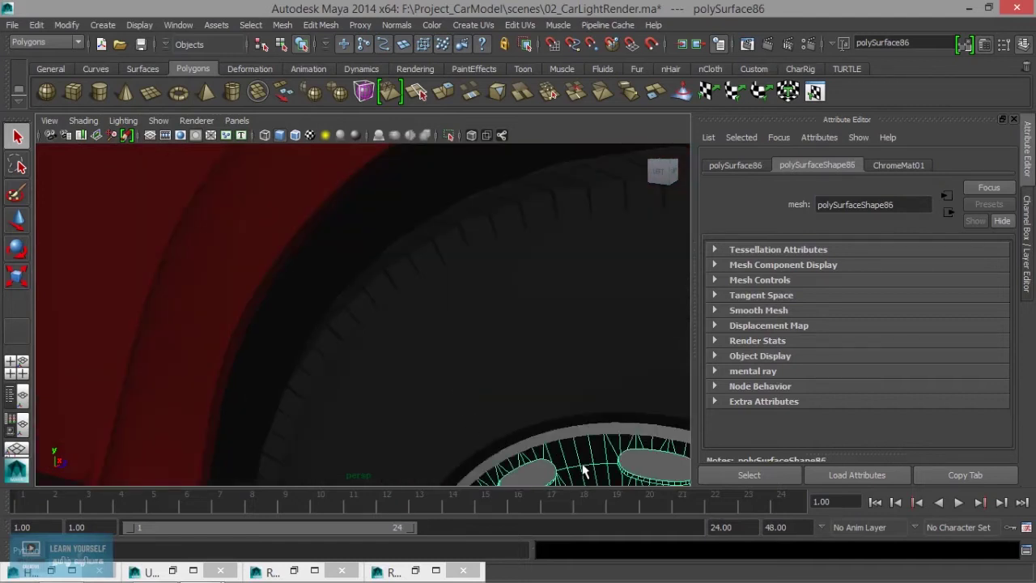
pyautogui.press('f')
# - Reverse the normals of the front wheel rim
pyautogui.scroll(-5, 502, 402)
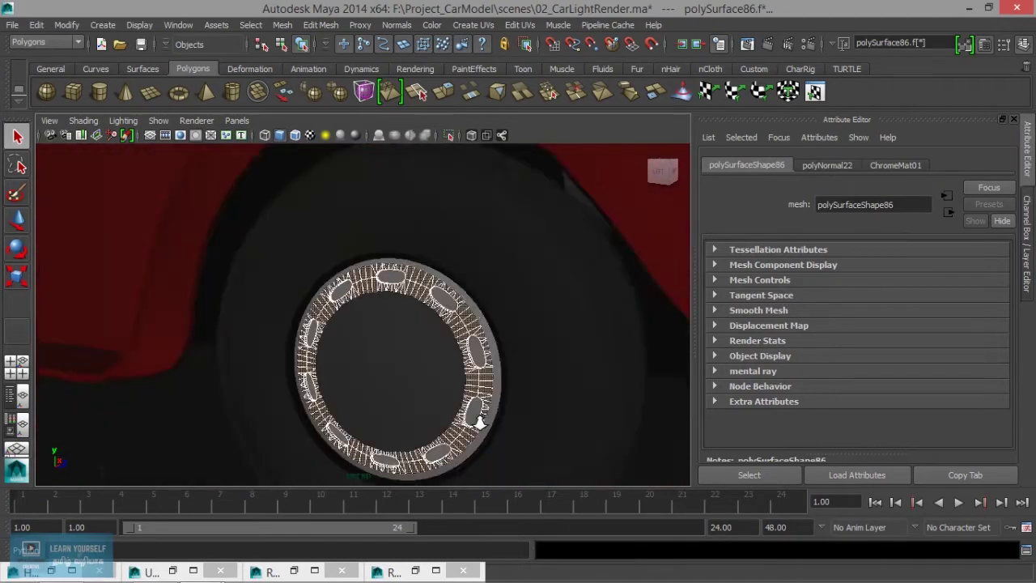
pyautogui.keyDown('alt'); pyautogui.moveTo(474, 416); pyautogui.dragTo(643, 460, button='middle'); pyautogui.keyUp('alt')
pyautogui.moveTo(643, 460)
pyautogui.keyDown('alt'); pyautogui.mouseDown()
pyautogui.moveTo(315, 393)
pyautogui.moveTo(485, 437)
pyautogui.mouseUp(); pyautogui.keyUp('alt')
pyautogui.scroll(3, 553, 451)
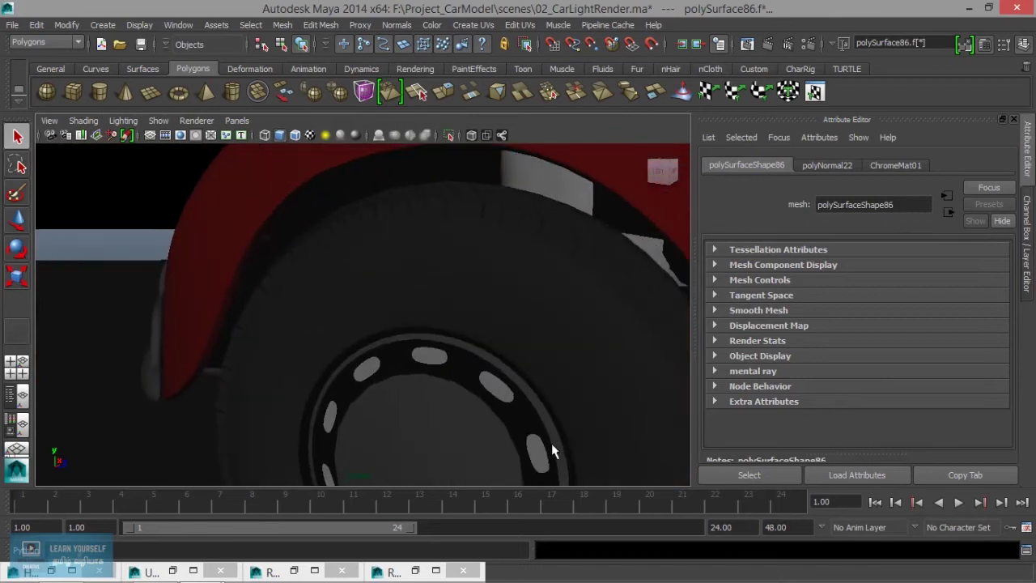
pyautogui.click(463, 372)
pyautogui.press('g')
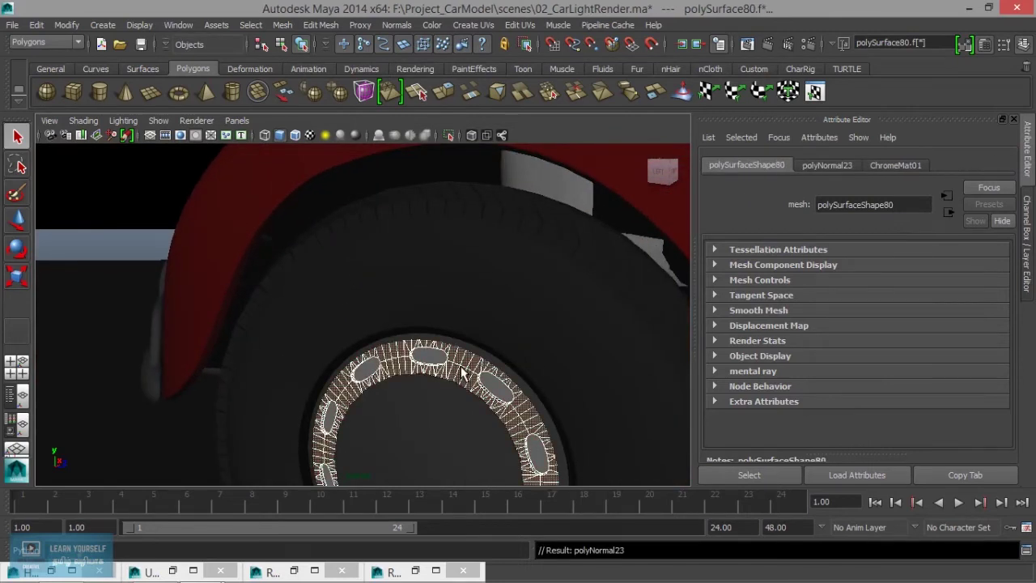
# - Orbit back to a front-quarter view to check the car's shading
pyautogui.scroll(-5, 463, 372)
pyautogui.moveTo(474, 370)
pyautogui.keyDown('alt'); pyautogui.mouseDown()
pyautogui.moveTo(335, 377)
pyautogui.moveTo(419, 363)
pyautogui.moveTo(294, 363)
pyautogui.mouseUp(); pyautogui.keyUp('alt')
pyautogui.scroll(-5, 332, 375)
pyautogui.scroll(3, 416, 410)
pyautogui.keyDown('alt'); pyautogui.moveTo(416, 409); pyautogui.dragTo(561, 394, button='middle'); pyautogui.keyUp('alt')
pyautogui.moveTo(560, 394)
pyautogui.keyDown('alt'); pyautogui.mouseDown()
pyautogui.moveTo(354, 363)
pyautogui.moveTo(398, 358)
pyautogui.moveTo(375, 349)
pyautogui.moveTo(335, 356)
pyautogui.moveTo(371, 360)
pyautogui.mouseUp(); pyautogui.keyUp('alt')
pyautogui.click(158, 121)
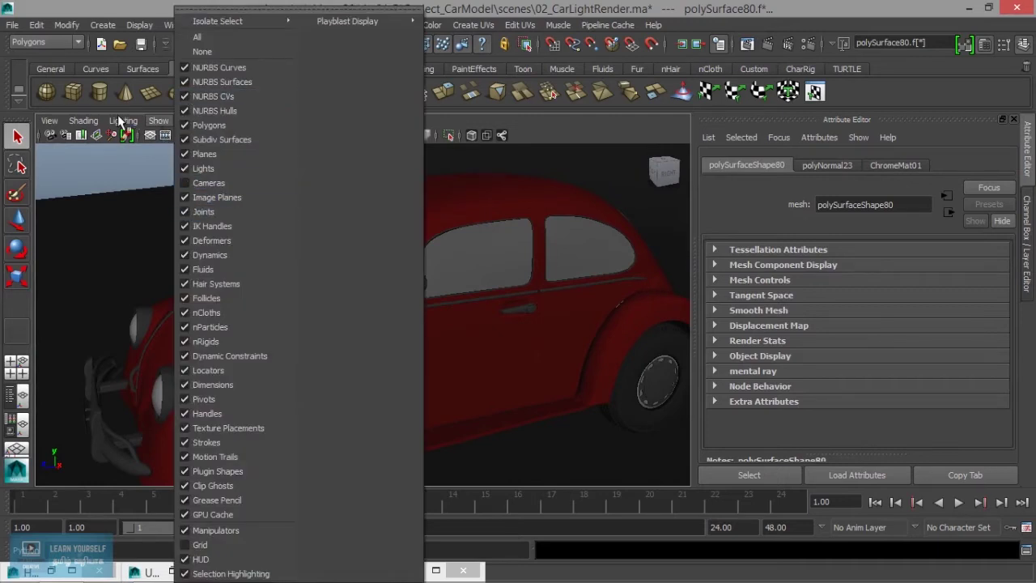
# - Toggle viewport Two Sided Lighting on and off to compare the shading
pyautogui.click(123, 120)
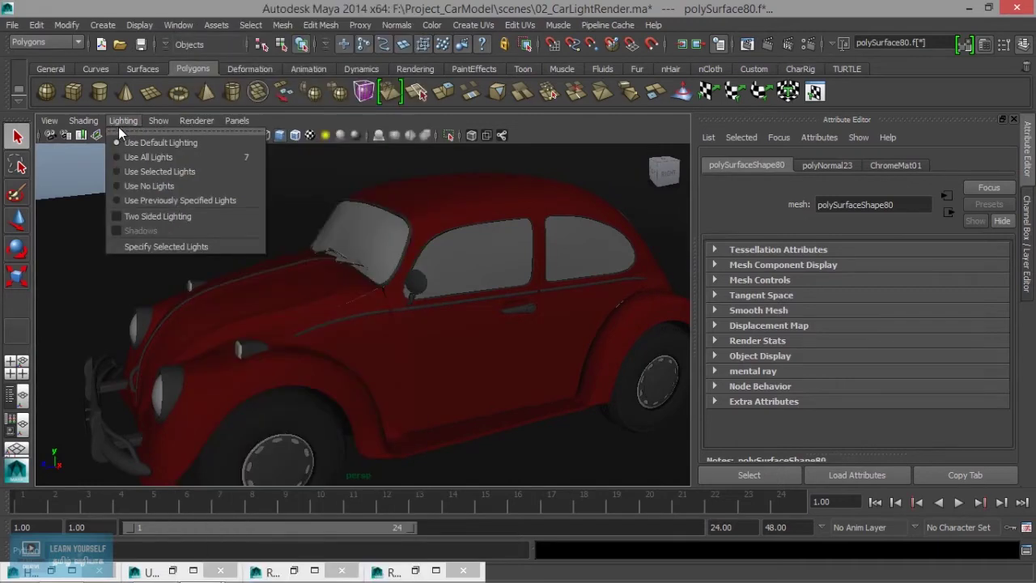
pyautogui.click(115, 219)
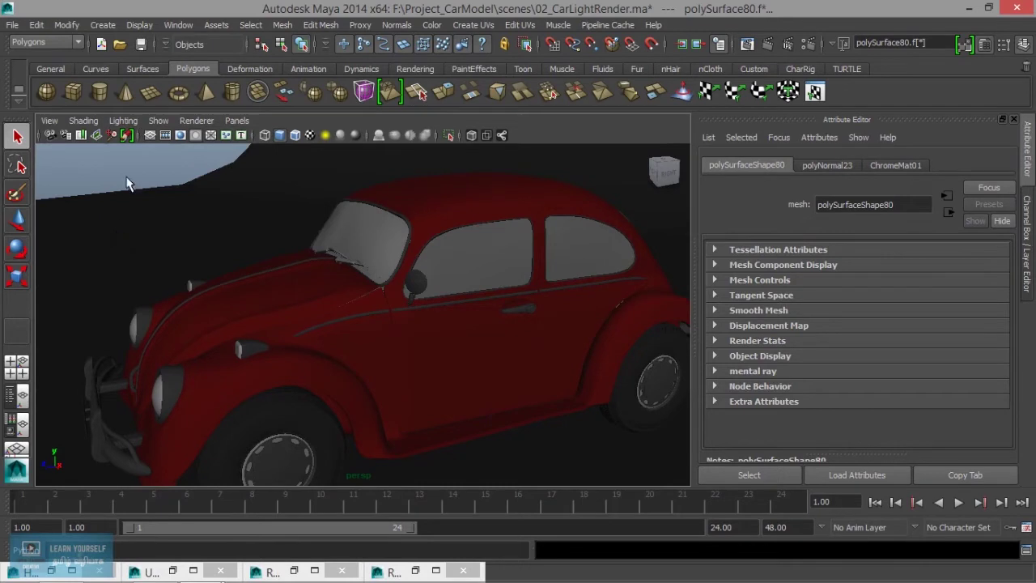
pyautogui.click(126, 121)
pyautogui.click(118, 221)
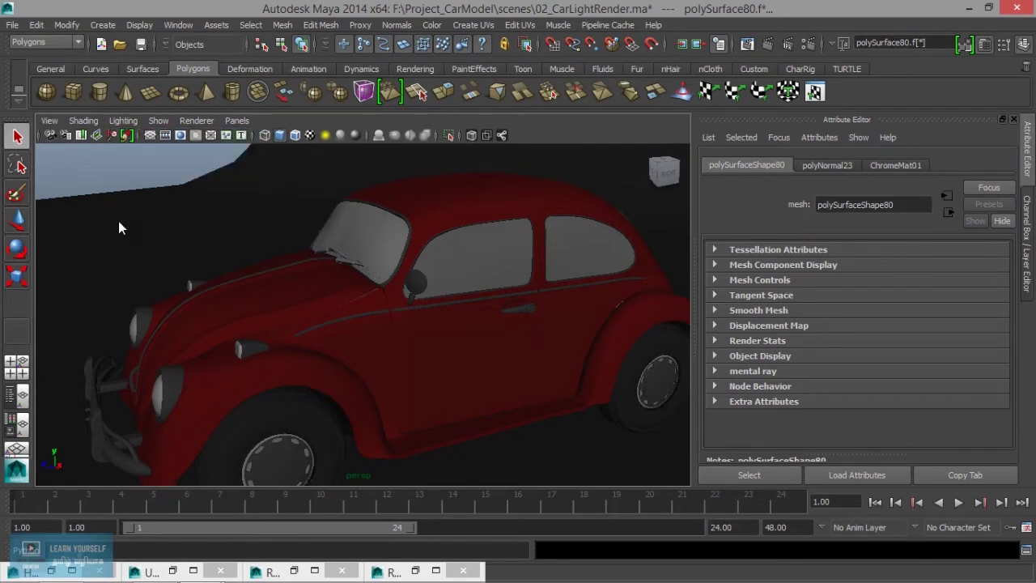
pyautogui.click(128, 122)
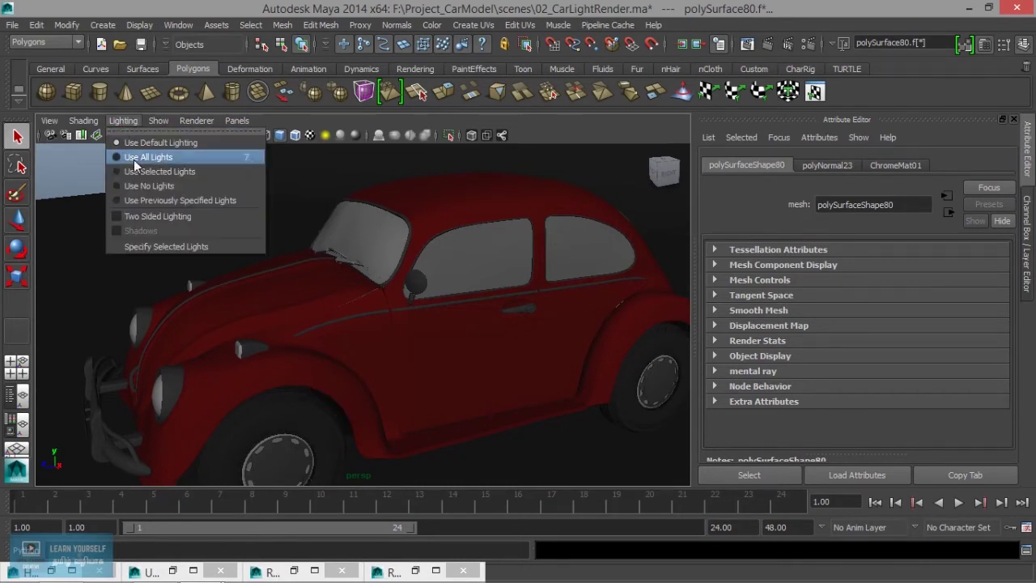
pyautogui.click(117, 216)
# - Inspect the front wheel and fender, then turn Two Sided Lighting off
pyautogui.keyDown('alt'); pyautogui.moveTo(169, 279); pyautogui.dragTo(346, 340); pyautogui.keyUp('alt')
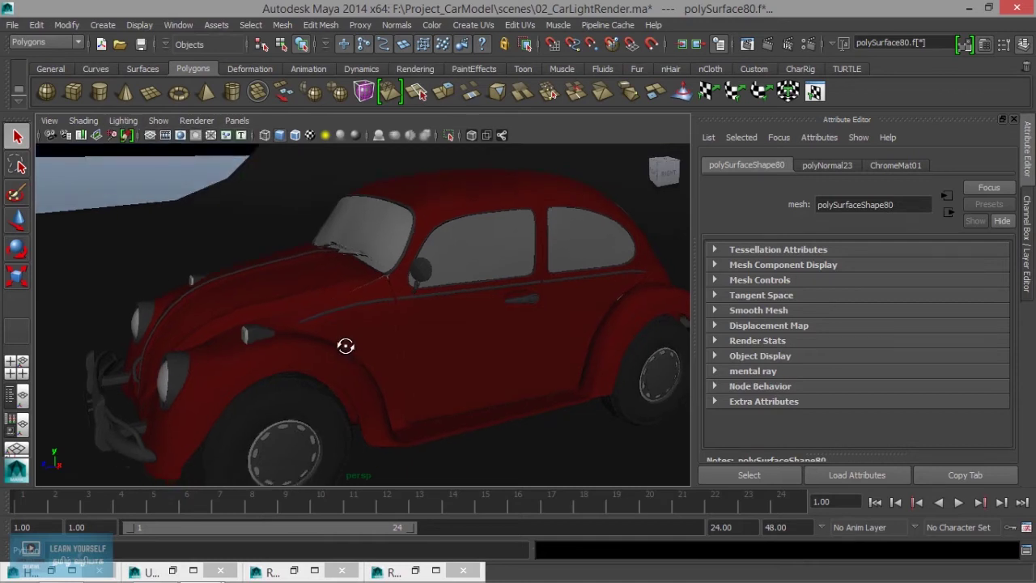
pyautogui.scroll(3, 347, 340)
pyautogui.keyDown('alt'); pyautogui.moveTo(346, 340); pyautogui.dragTo(416, 354, button='right'); pyautogui.keyUp('alt')
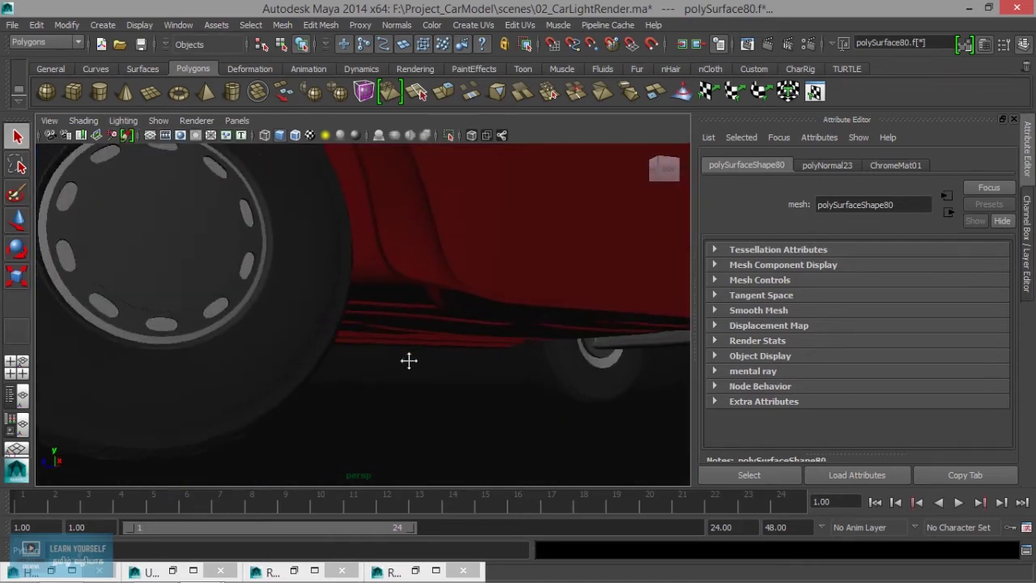
pyautogui.keyDown('alt'); pyautogui.moveTo(410, 349); pyautogui.dragTo(411, 398); pyautogui.keyUp('alt')
pyautogui.moveTo(410, 381)
pyautogui.keyDown('alt'); pyautogui.mouseDown(button='right')
pyautogui.moveTo(434, 398)
pyautogui.moveTo(306, 407)
pyautogui.moveTo(280, 400)
pyautogui.moveTo(242, 340)
pyautogui.mouseUp(button='right'); pyautogui.keyUp('alt')
pyautogui.click(123, 120)
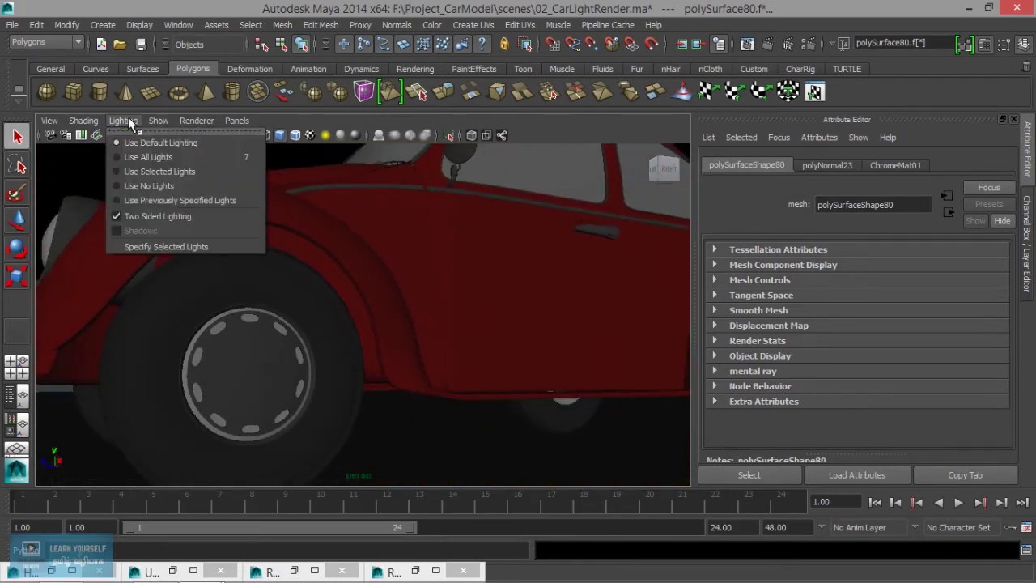
pyautogui.click(122, 216)
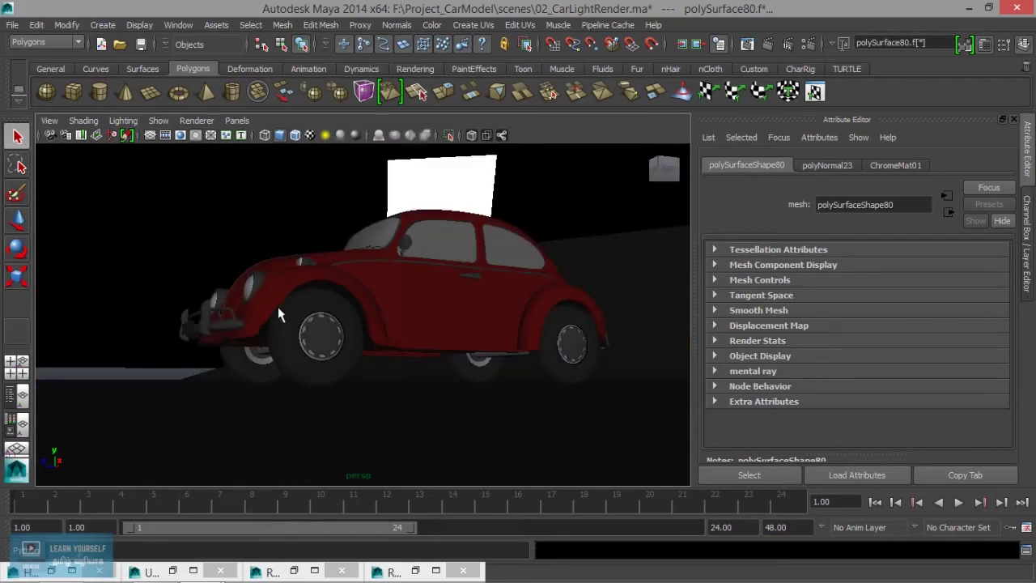
# - Browse the stored mental ray renders of the car in Render View, then close it
pyautogui.moveTo(394, 362)
pyautogui.keyDown('alt'); pyautogui.mouseDown()
pyautogui.moveTo(192, 365)
pyautogui.moveTo(294, 374)
pyautogui.moveTo(536, 298)
pyautogui.mouseUp(); pyautogui.keyUp('alt')
pyautogui.click(748, 43)
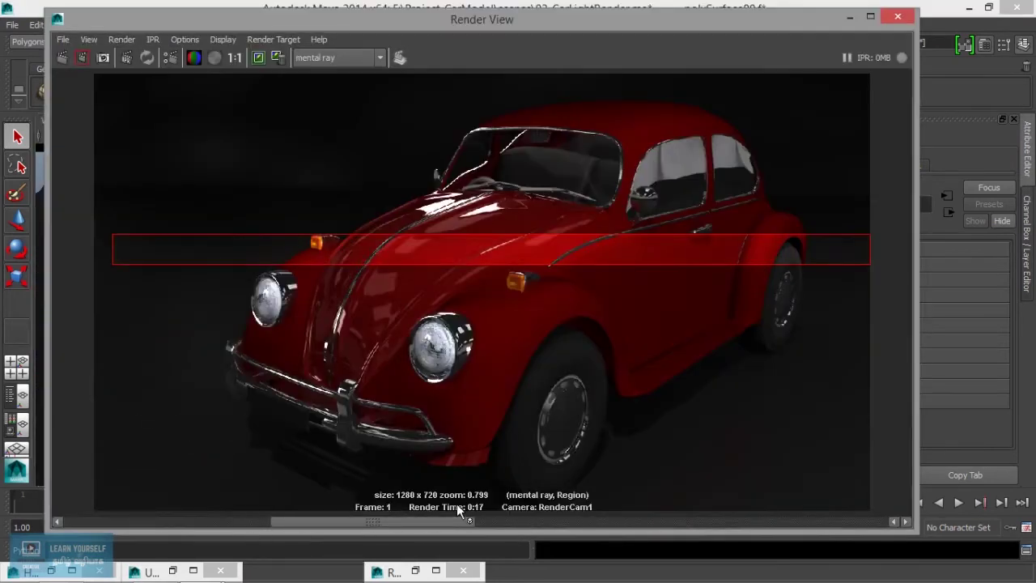
pyautogui.moveTo(274, 511); pyautogui.dragTo(580, 510)
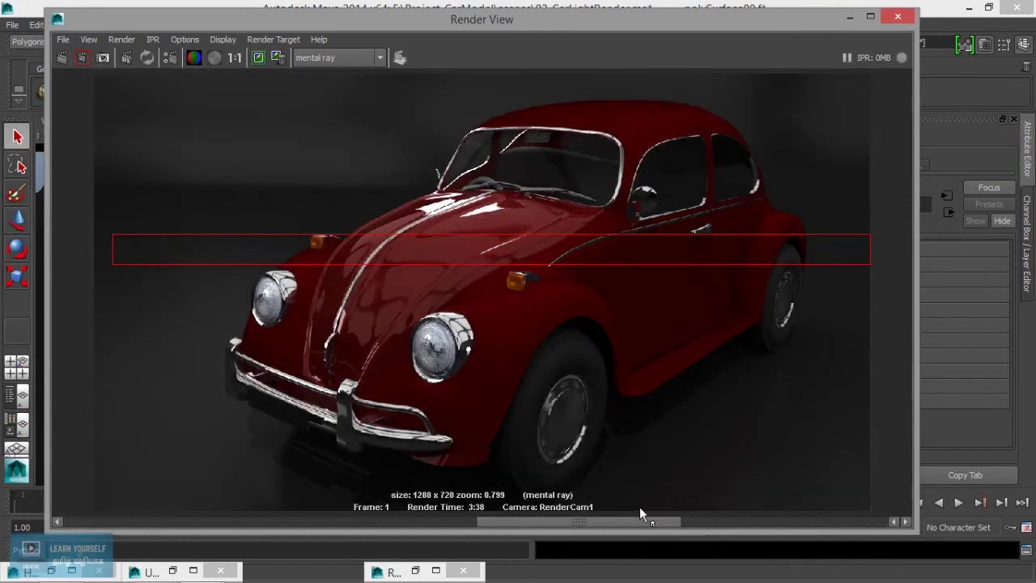
pyautogui.moveTo(599, 514); pyautogui.dragTo(554, 518)
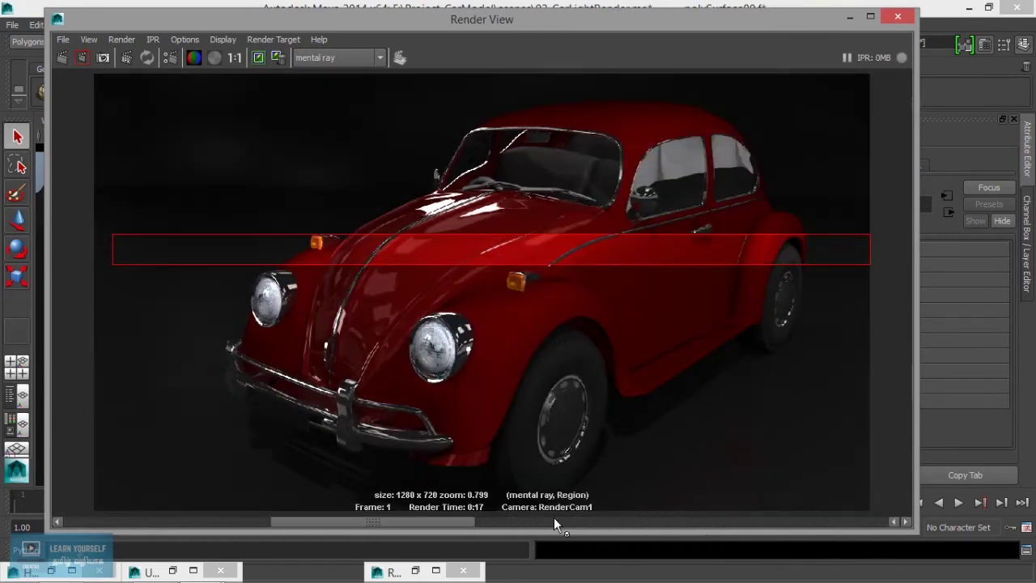
pyautogui.click(850, 17)
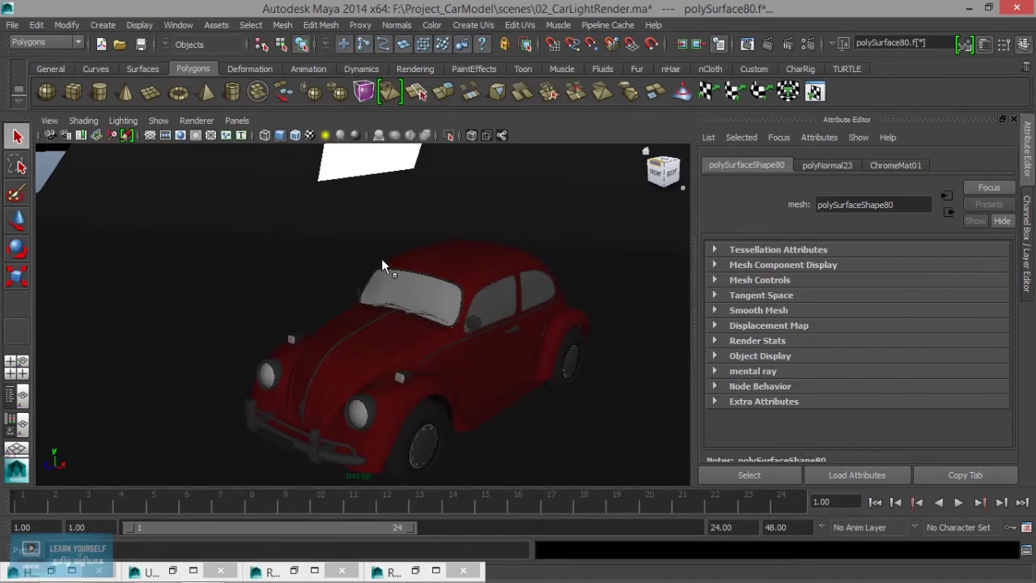
# - Change spotLight2's Decay Rate to No Decay and its intensity from 18000 to 0.4
pyautogui.keyDown('alt'); pyautogui.moveTo(381, 259); pyautogui.dragTo(299, 324, button='right'); pyautogui.keyUp('alt')
pyautogui.moveTo(299, 323)
pyautogui.keyDown('alt'); pyautogui.mouseDown()
pyautogui.moveTo(261, 314)
pyautogui.moveTo(273, 319)
pyautogui.mouseUp(); pyautogui.keyUp('alt')
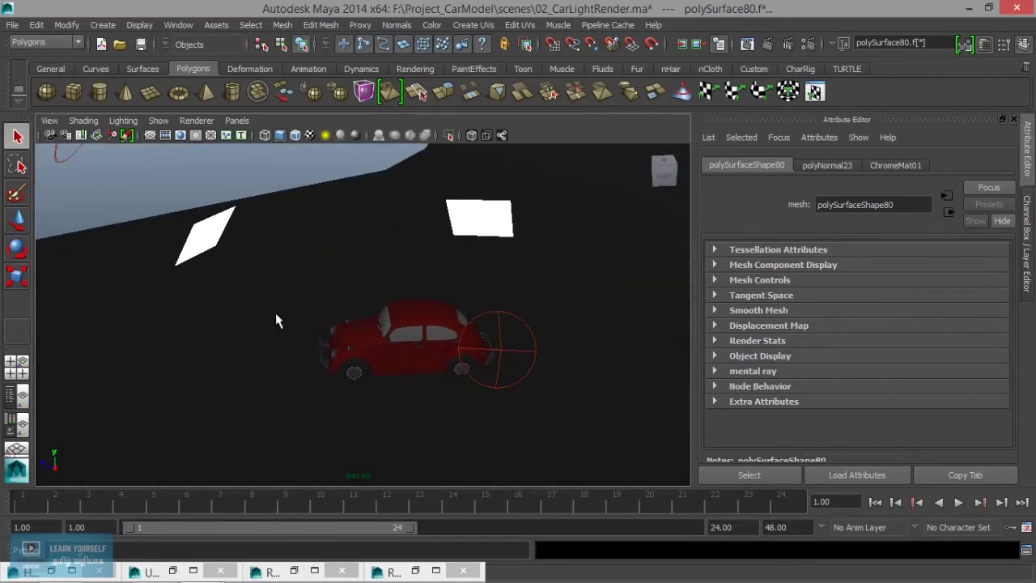
pyautogui.keyDown('alt'); pyautogui.moveTo(273, 319); pyautogui.dragTo(321, 335, button='right'); pyautogui.keyUp('alt')
pyautogui.click(587, 370)
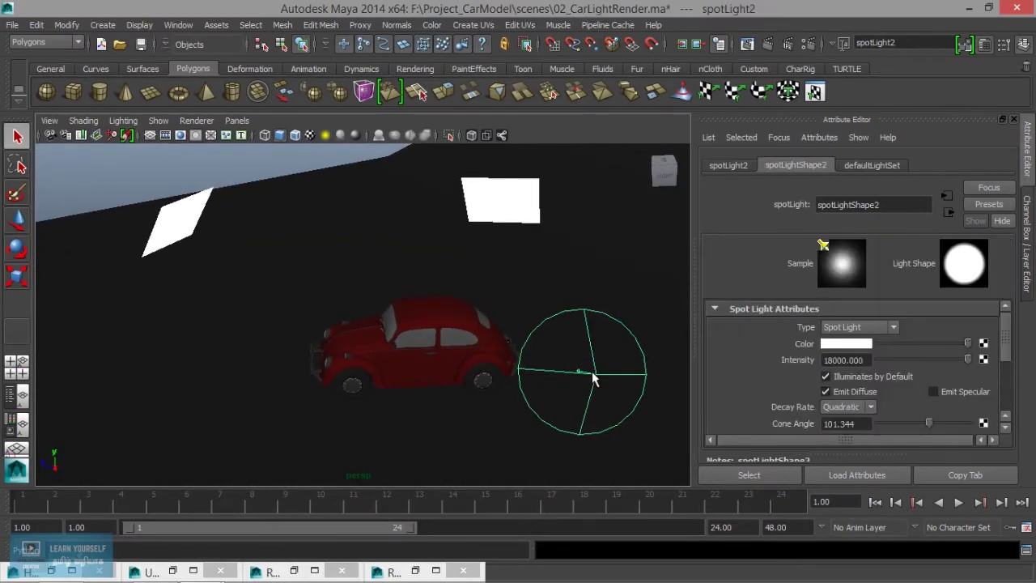
pyautogui.click(862, 410)
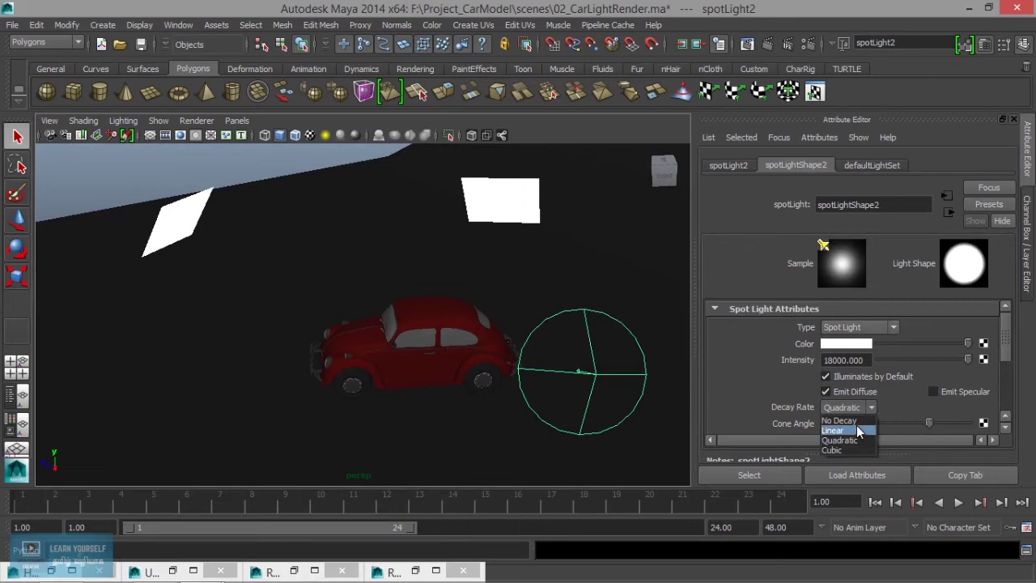
pyautogui.click(857, 420)
pyautogui.moveTo(864, 360); pyautogui.dragTo(794, 366)
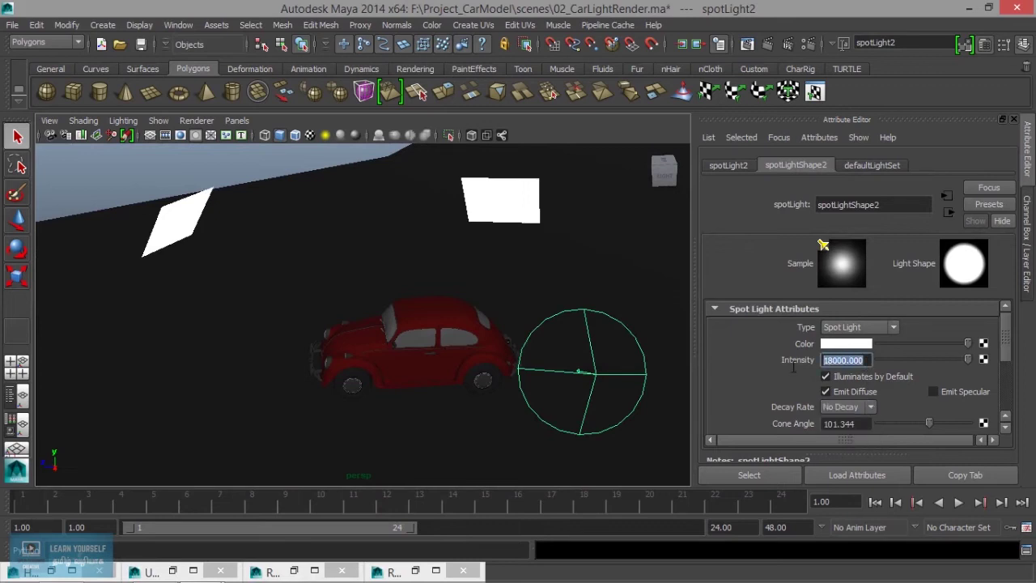
pyautogui.write('0.4')
pyautogui.press('Return')
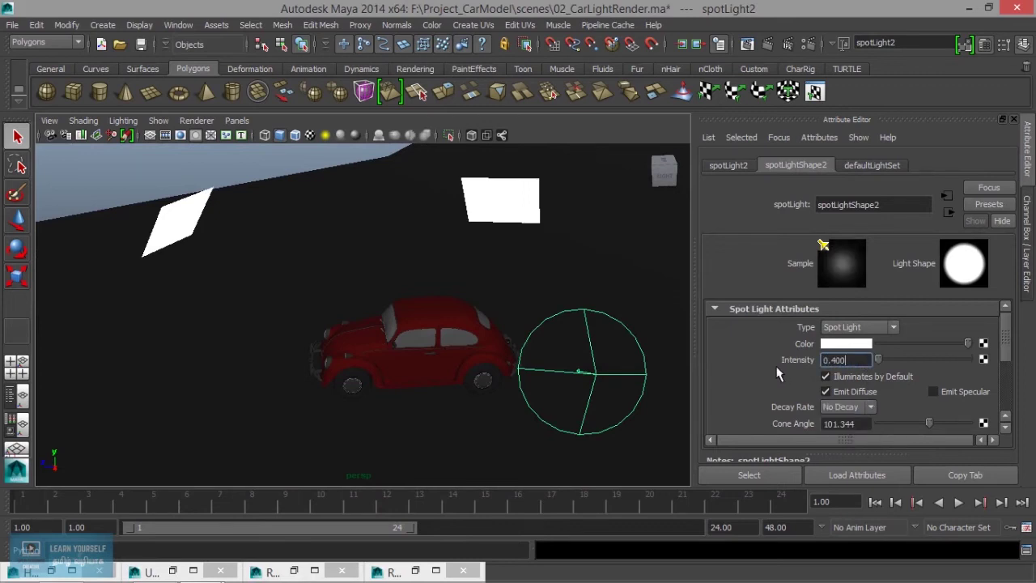
pyautogui.moveTo(208, 340)
pyautogui.keyDown('alt'); pyautogui.mouseDown()
pyautogui.moveTo(428, 351)
pyautogui.moveTo(375, 319)
pyautogui.moveTo(469, 342)
pyautogui.moveTo(444, 294)
pyautogui.moveTo(420, 367)
pyautogui.mouseUp(); pyautogui.keyUp('alt')
# - Set spotLight1's intensity to 0.4 and its Decay Rate to No Decay
pyautogui.click(356, 270)
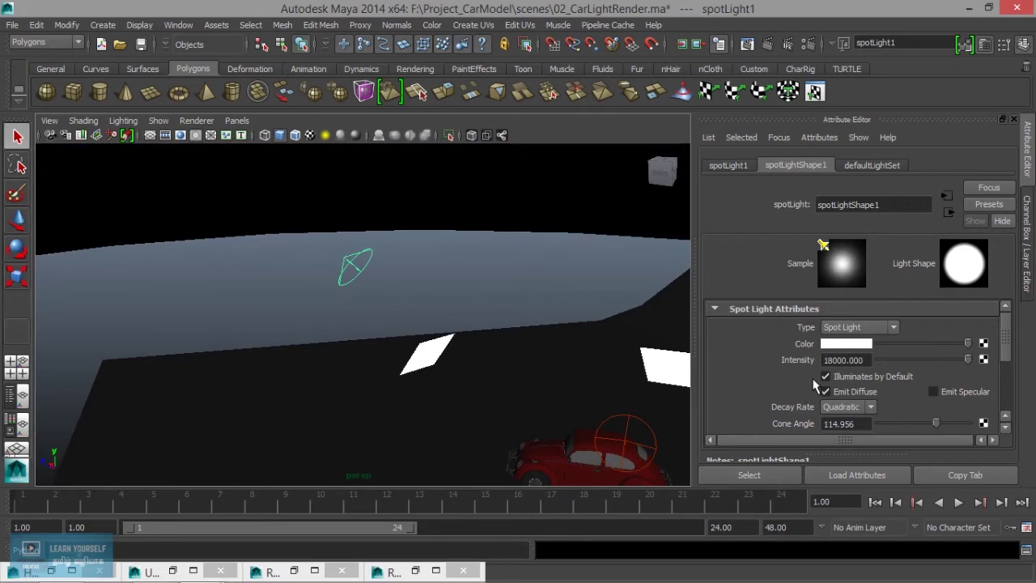
pyautogui.doubleClick(869, 361)
pyautogui.write('0.4')
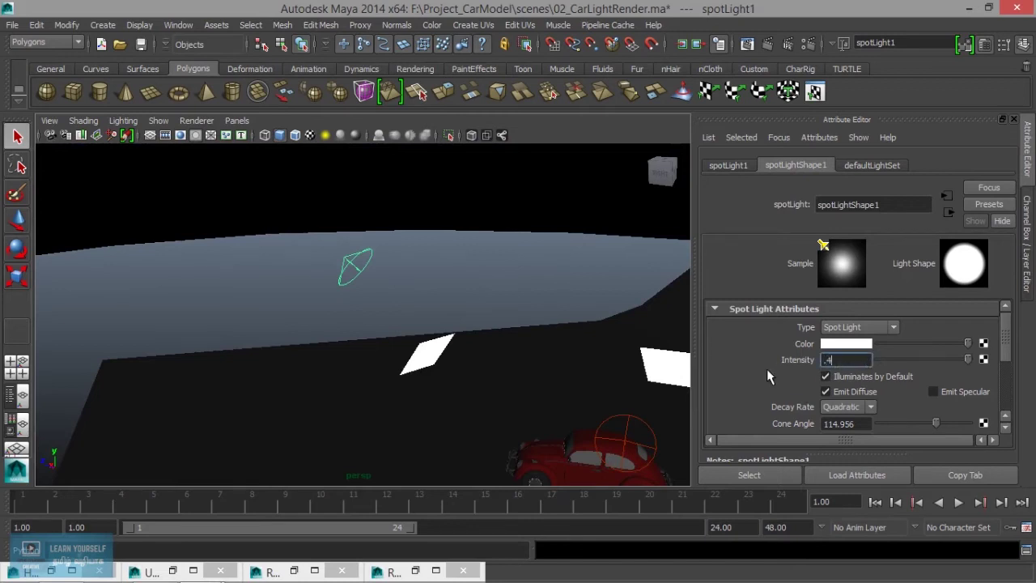
pyautogui.press('Return')
pyautogui.click(848, 409)
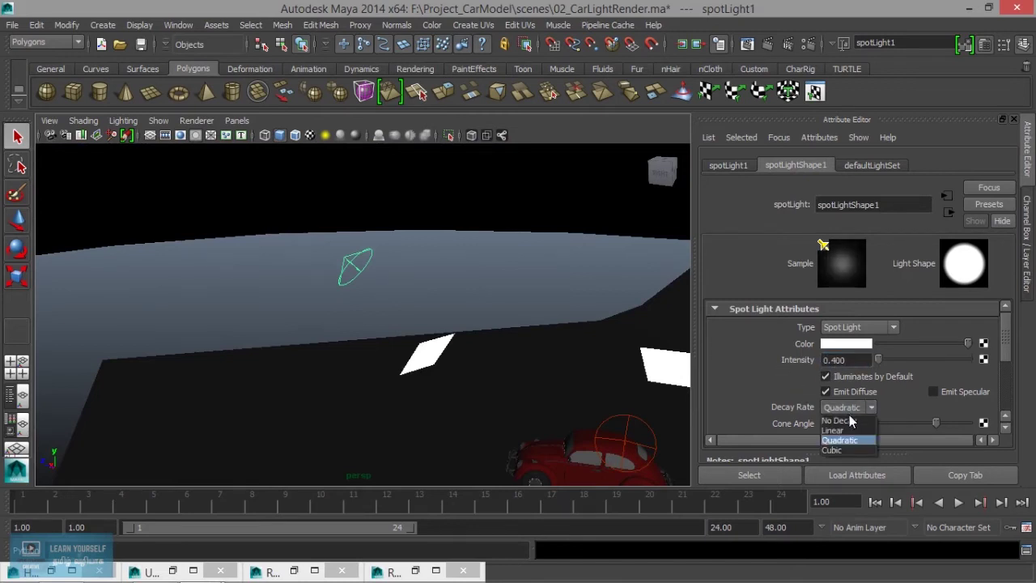
pyautogui.click(849, 419)
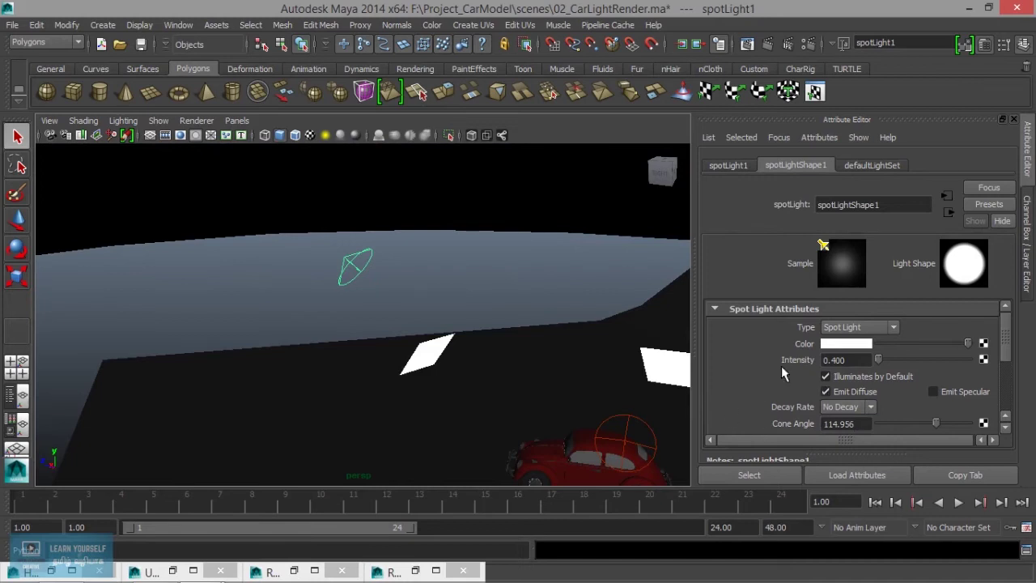
pyautogui.scroll(-5, 462, 319)
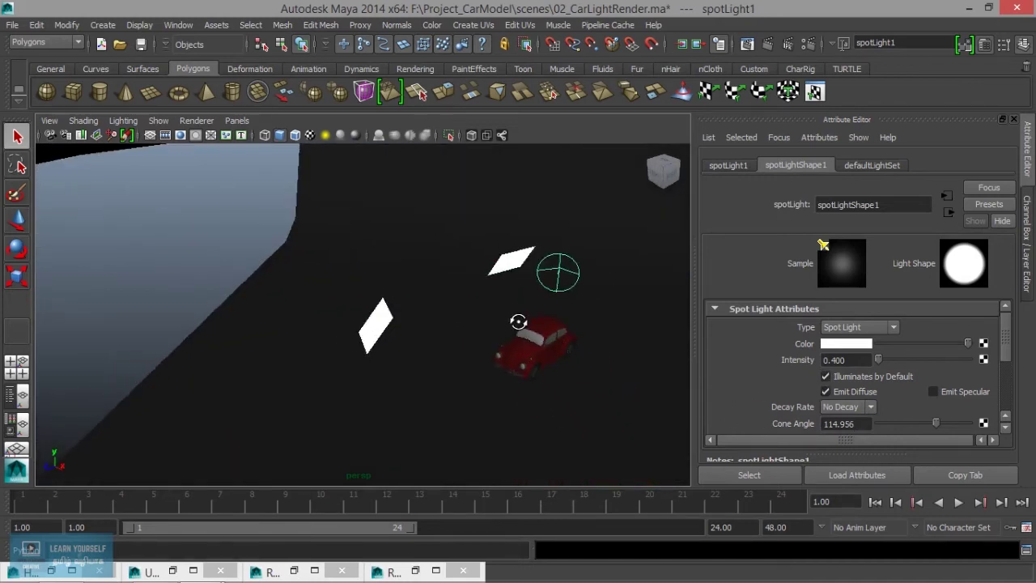
pyautogui.keyDown('alt'); pyautogui.moveTo(555, 270); pyautogui.dragTo(358, 361); pyautogui.keyUp('alt')
pyautogui.click(748, 46)
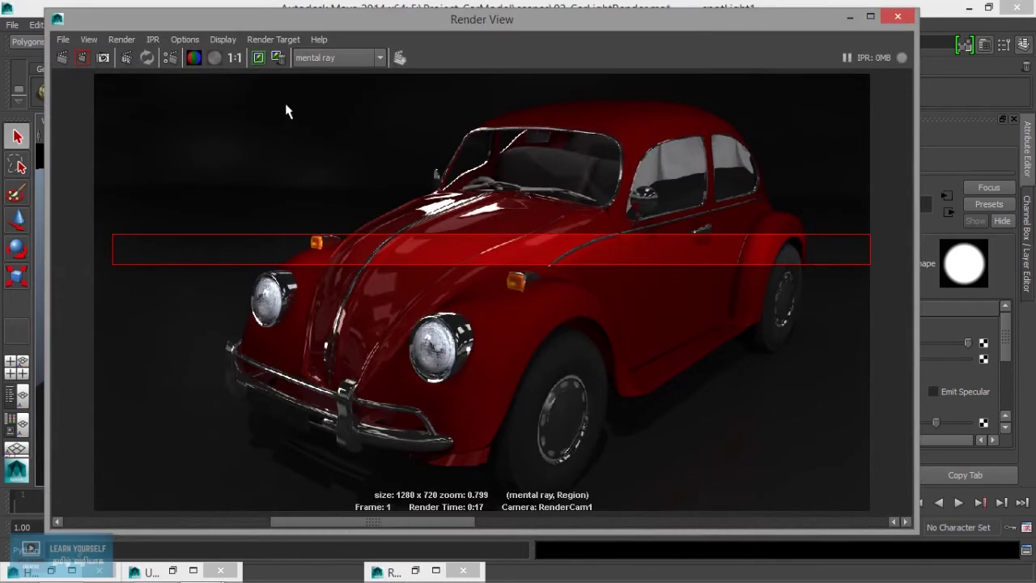
# - Re-render the region, compare stored renders, then render the full frame in mental ray
pyautogui.click(279, 59)
pyautogui.click(278, 58)
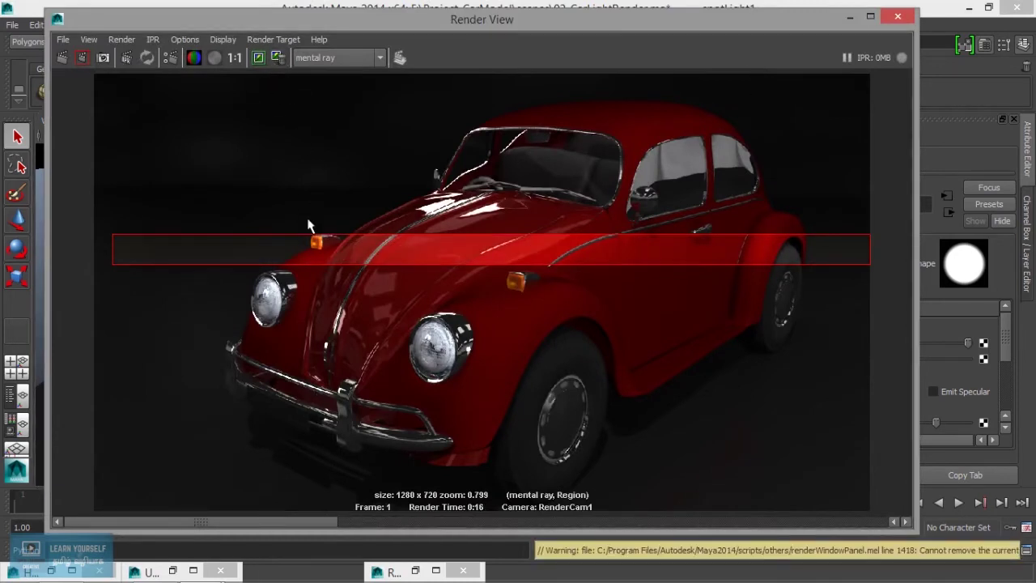
pyautogui.click(445, 519)
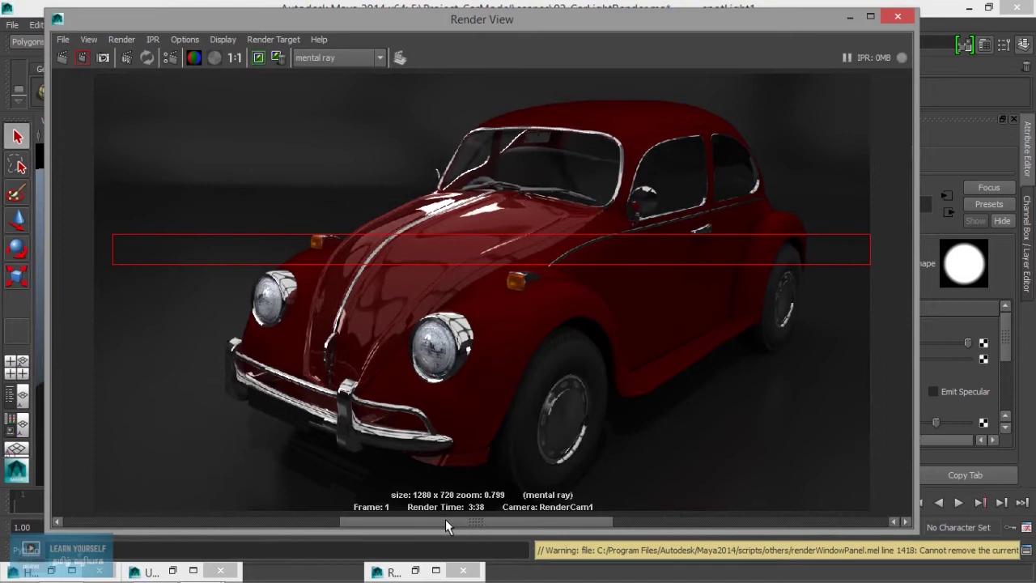
pyautogui.moveTo(445, 519); pyautogui.dragTo(725, 519)
pyautogui.moveTo(846, 508); pyautogui.dragTo(590, 505)
pyautogui.moveTo(386, 508)
pyautogui.mouseDown()
pyautogui.moveTo(456, 512)
pyautogui.moveTo(241, 503)
pyautogui.mouseUp()
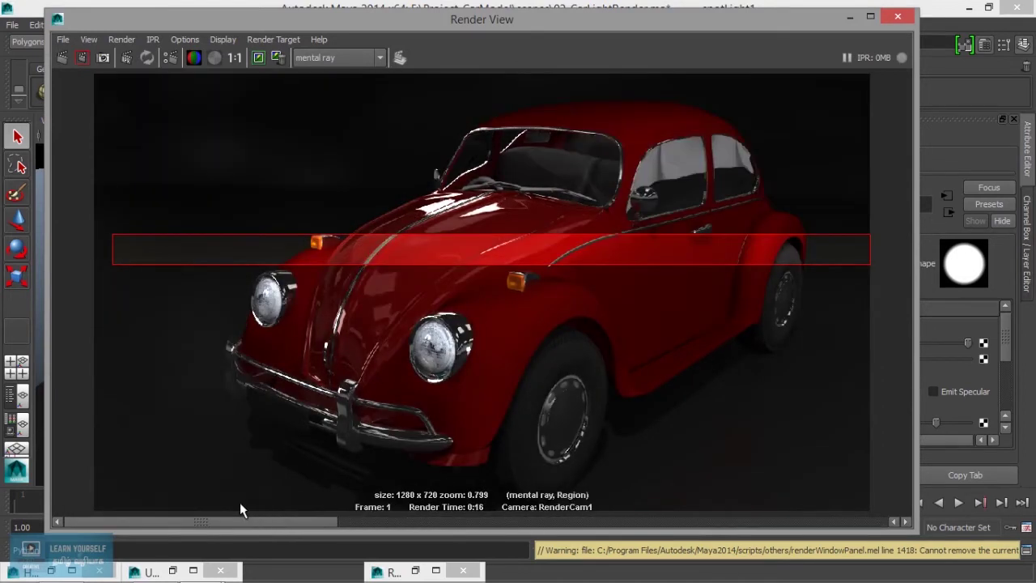
pyautogui.click(59, 60)
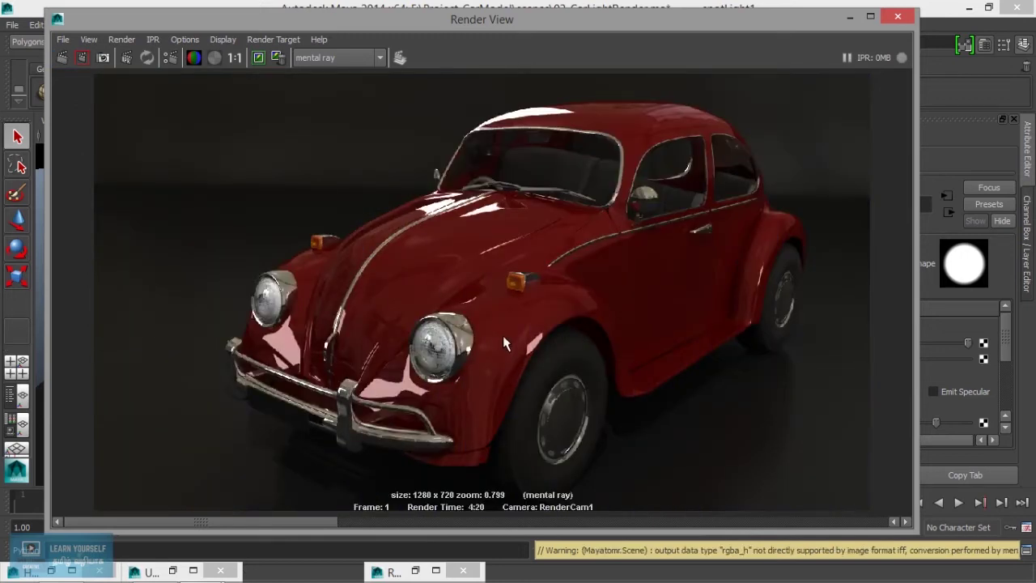
pyautogui.scroll(2, 499, 335)
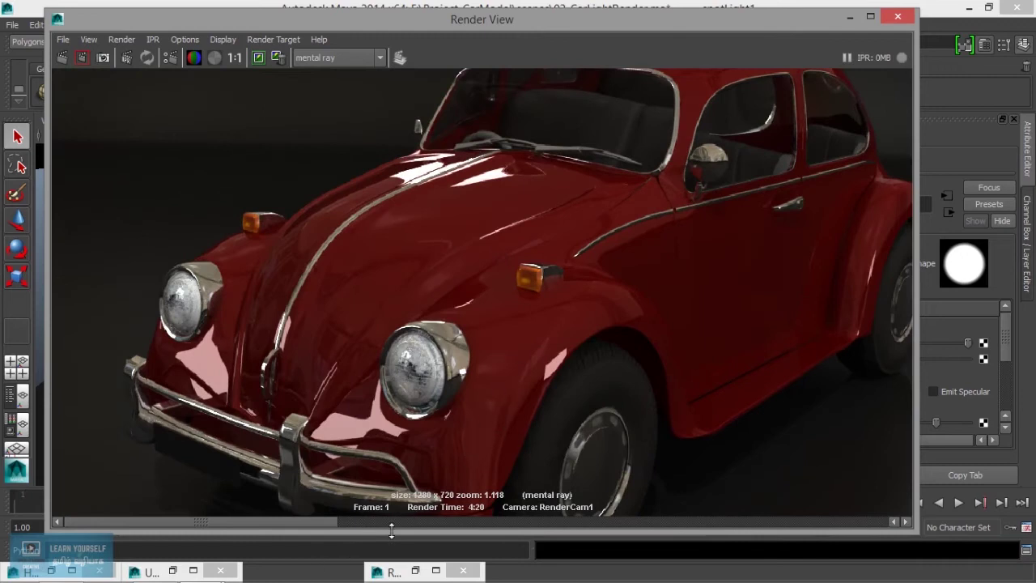
pyautogui.click(463, 521)
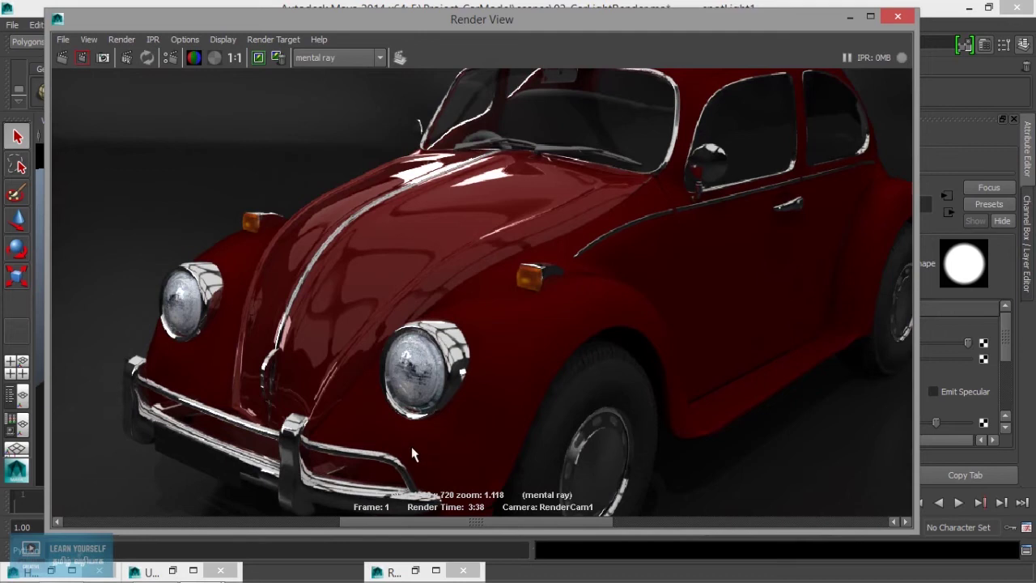
pyautogui.click(182, 521)
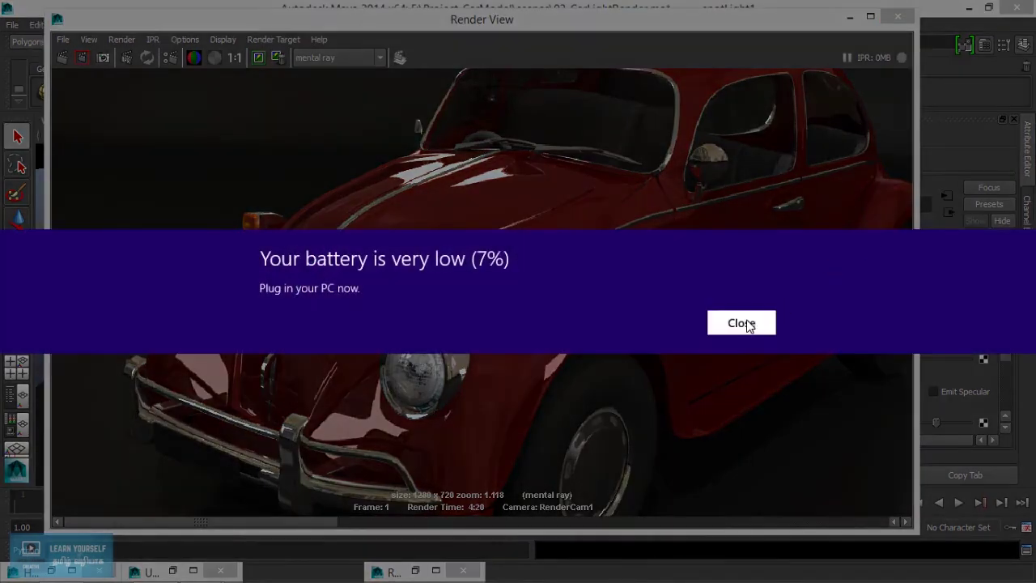
pyautogui.click(739, 321)
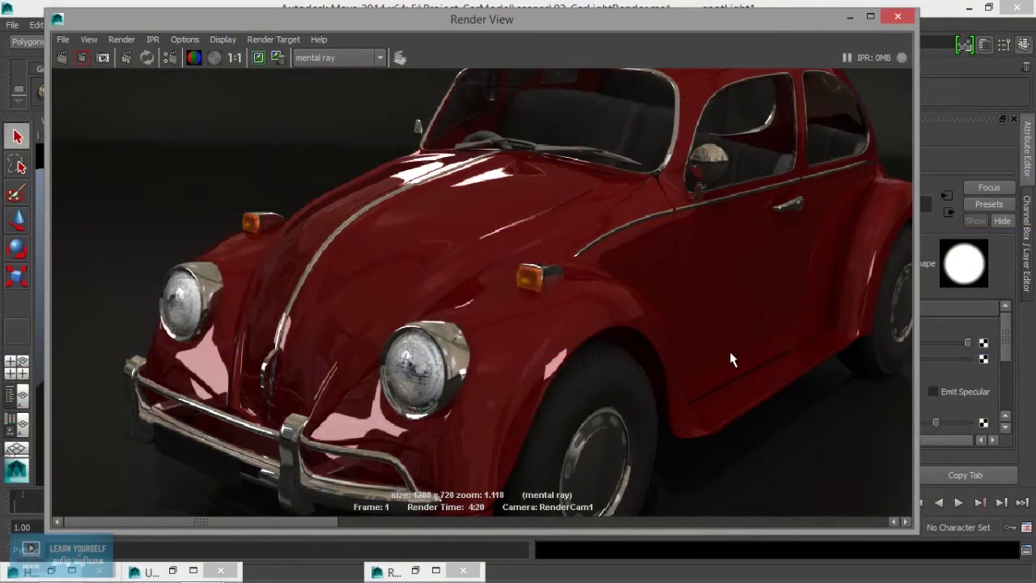
pyautogui.moveTo(393, 521); pyautogui.dragTo(472, 513)
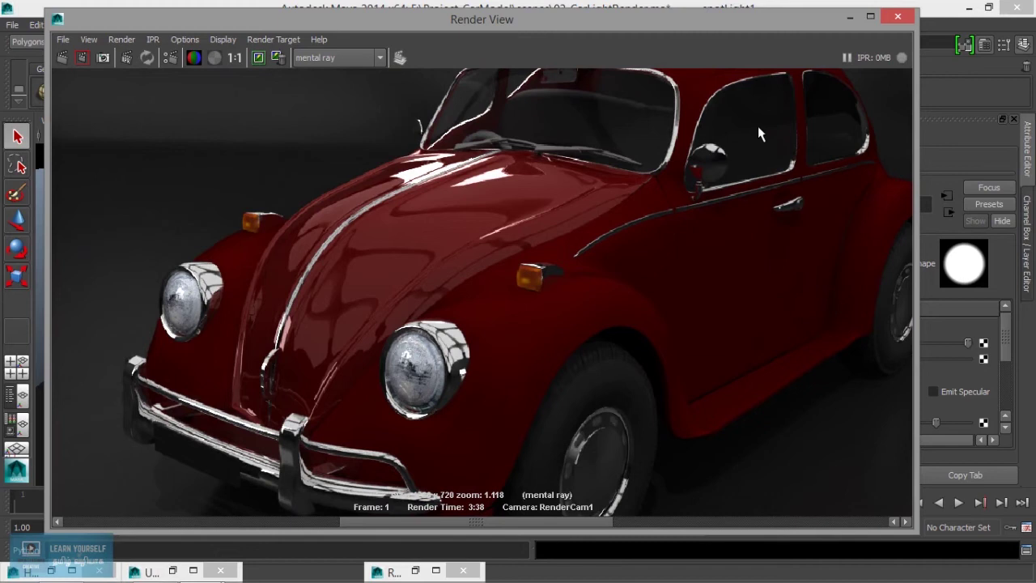
pyautogui.click(291, 522)
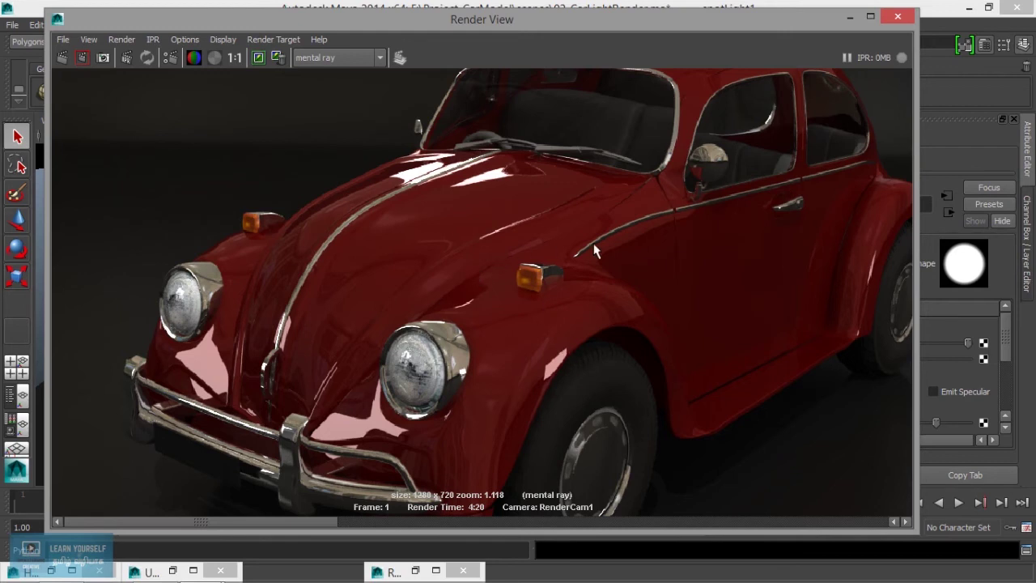
pyautogui.moveTo(304, 521); pyautogui.dragTo(470, 518)
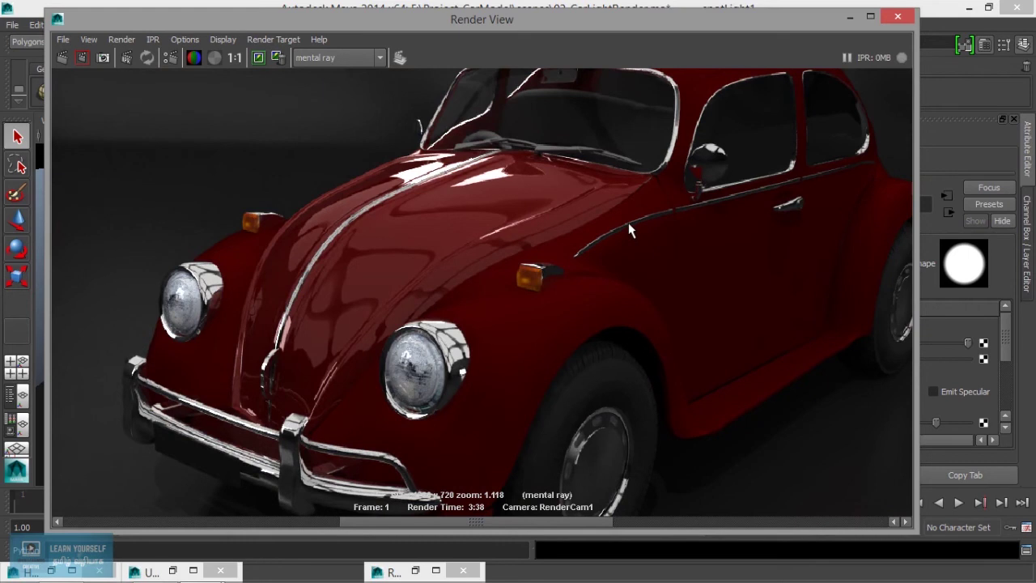
pyautogui.moveTo(380, 528); pyautogui.dragTo(212, 522)
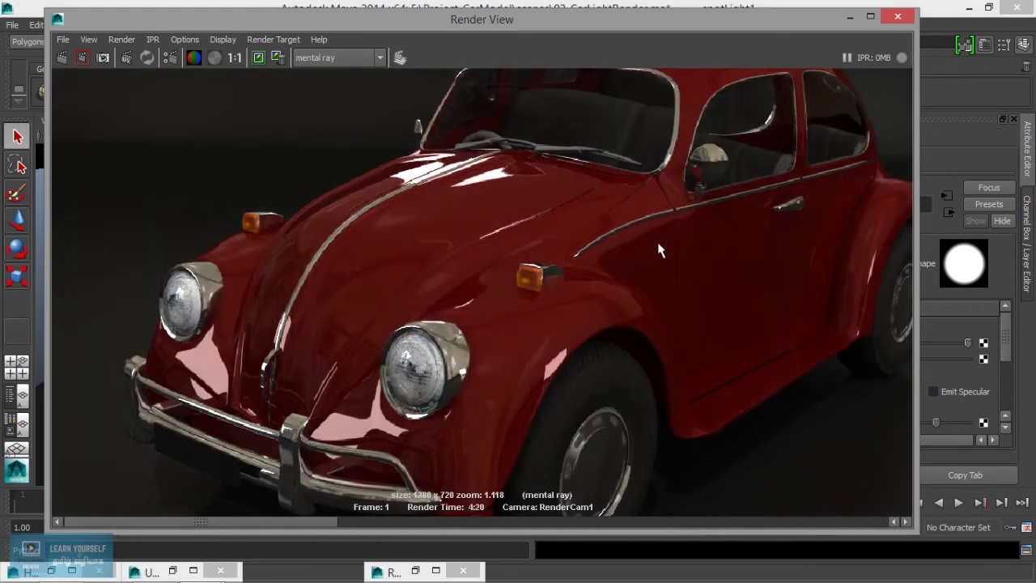
pyautogui.scroll(3, 663, 268)
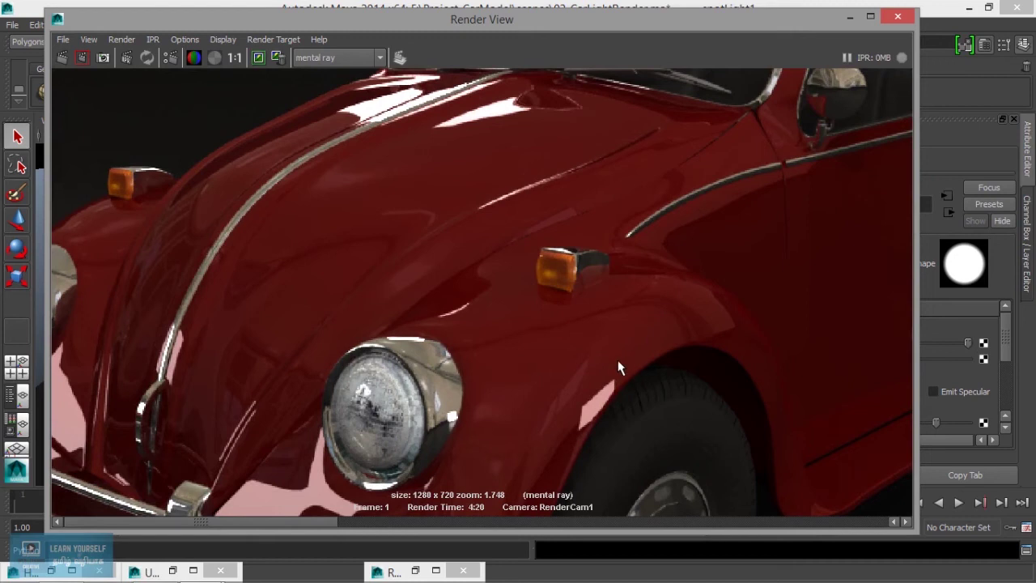
pyautogui.keyDown('alt'); pyautogui.moveTo(610, 386); pyautogui.dragTo(618, 232, button='middle'); pyautogui.keyUp('alt')
pyautogui.scroll(1, 585, 331)
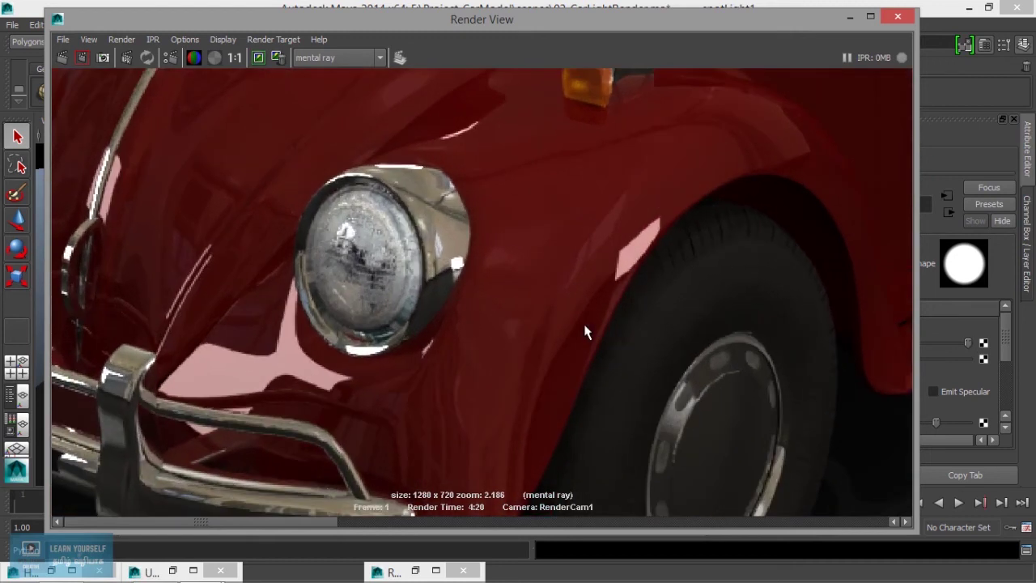
pyautogui.moveTo(315, 525)
pyautogui.mouseDown()
pyautogui.moveTo(545, 497)
pyautogui.moveTo(351, 508)
pyautogui.mouseUp()
pyautogui.scroll(-2, 527, 368)
pyautogui.scroll(-3, 527, 369)
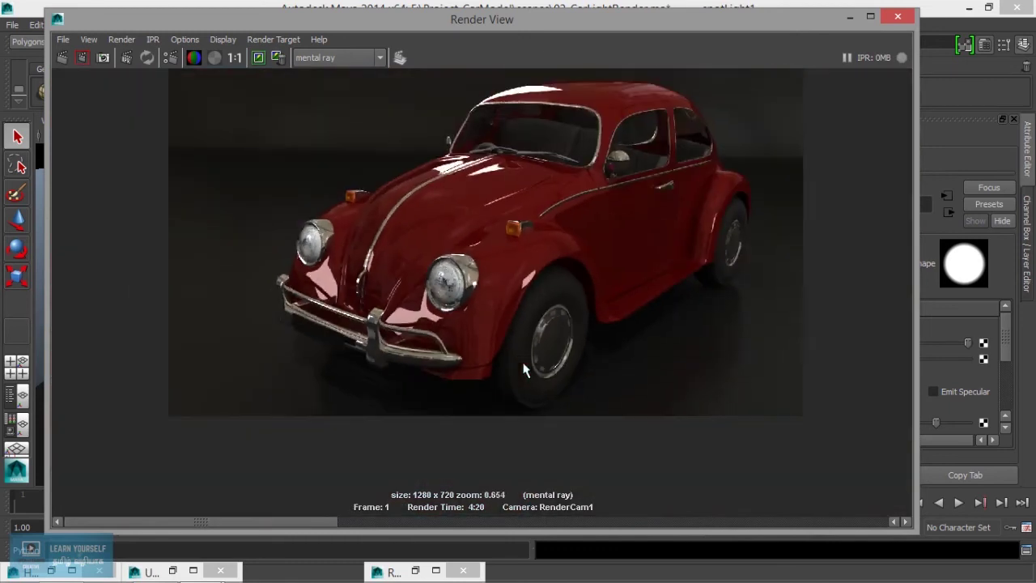
pyautogui.scroll(-1, 538, 372)
pyautogui.scroll(6, 538, 372)
pyautogui.moveTo(303, 522)
pyautogui.mouseDown()
pyautogui.moveTo(450, 509)
pyautogui.moveTo(357, 508)
pyautogui.mouseUp()
pyautogui.scroll(-4, 527, 371)
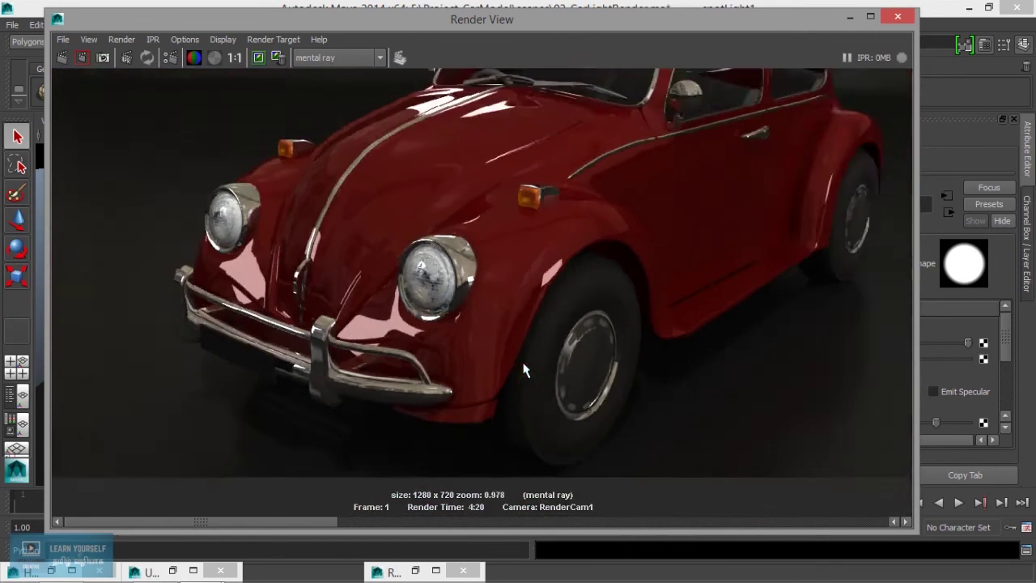
pyautogui.scroll(-2, 527, 369)
pyautogui.scroll(1, 527, 400)
pyautogui.scroll(2, 527, 399)
pyautogui.keyDown('alt'); pyautogui.moveTo(527, 400); pyautogui.dragTo(559, 336, button='middle'); pyautogui.keyUp('alt')
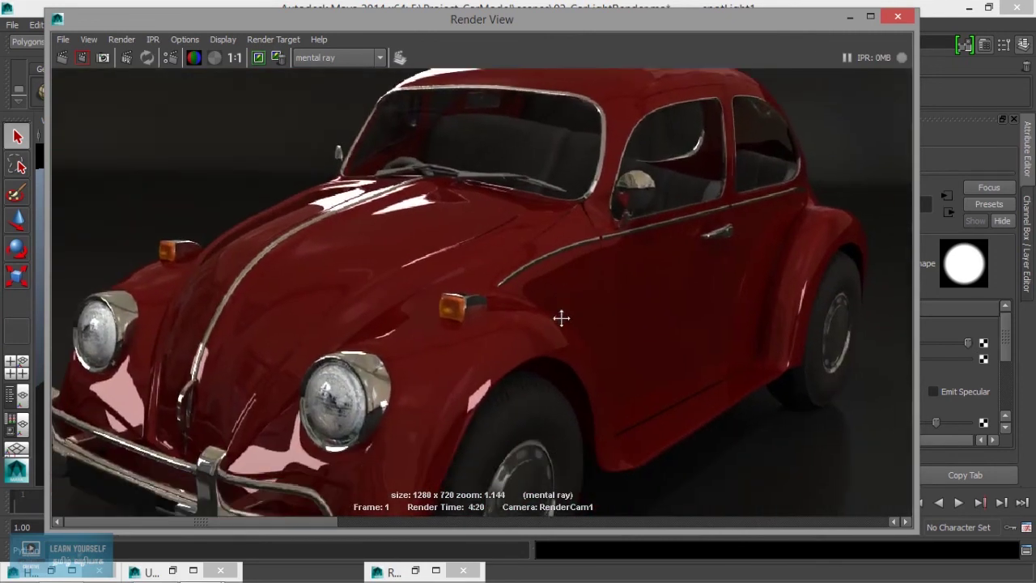